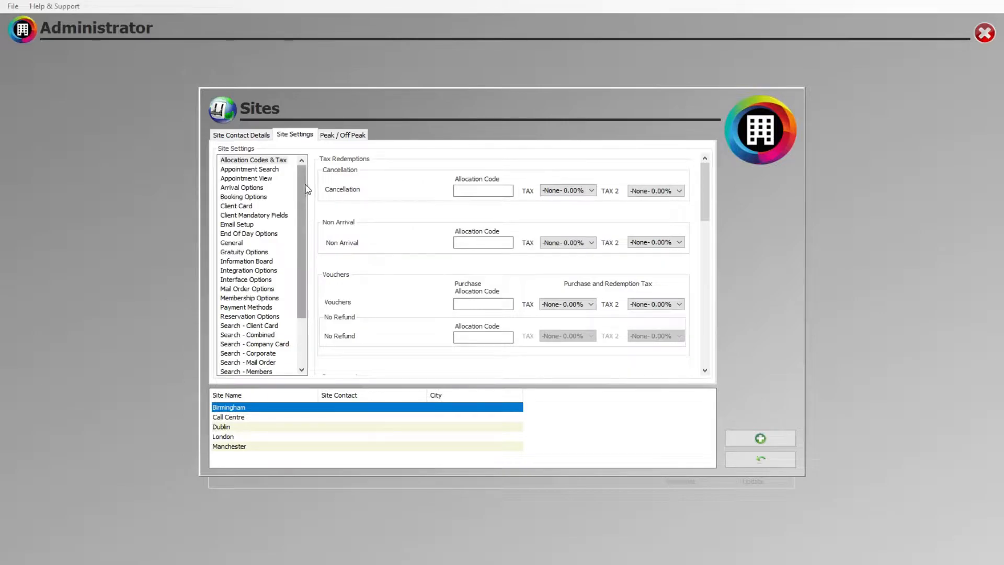
- Open Birmingham's stock options and try the maximum order level, negative stock count and auto print delivery options
{"action": "left_click", "coordinate": [255, 326]}
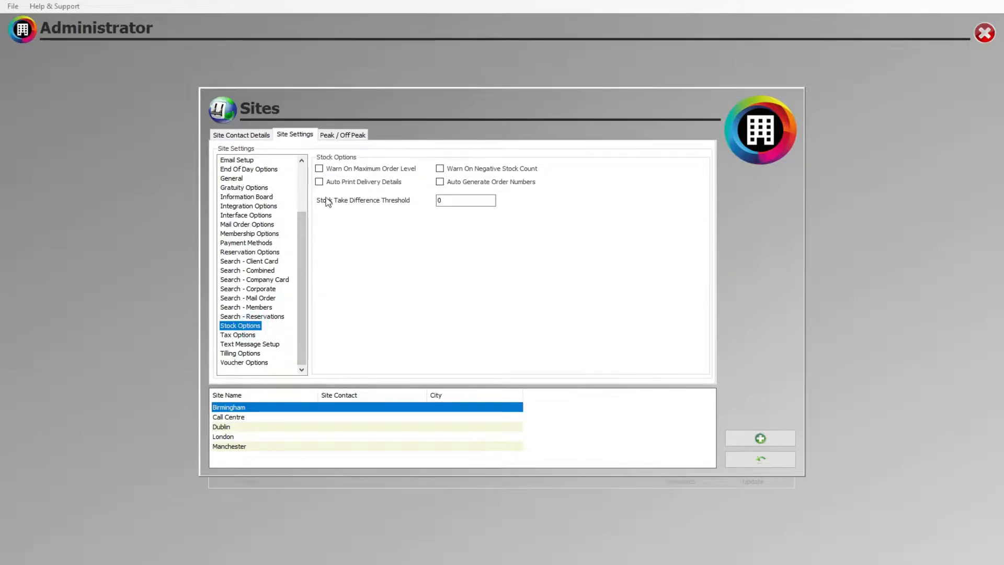
{"action": "left_click", "coordinate": [319, 169]}
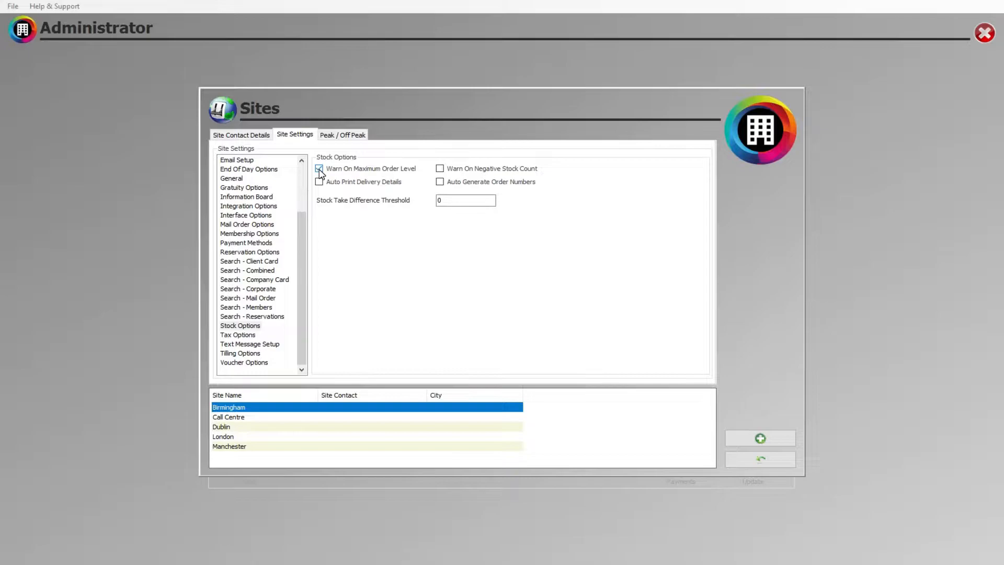
{"action": "left_click", "coordinate": [319, 169]}
{"action": "left_click", "coordinate": [440, 169]}
{"action": "left_click", "coordinate": [441, 169]}
{"action": "left_click", "coordinate": [320, 182]}
- Set Birmingham's stock take difference threshold to 1 and return to the main Administrator screen
{"action": "left_click", "coordinate": [443, 198]}
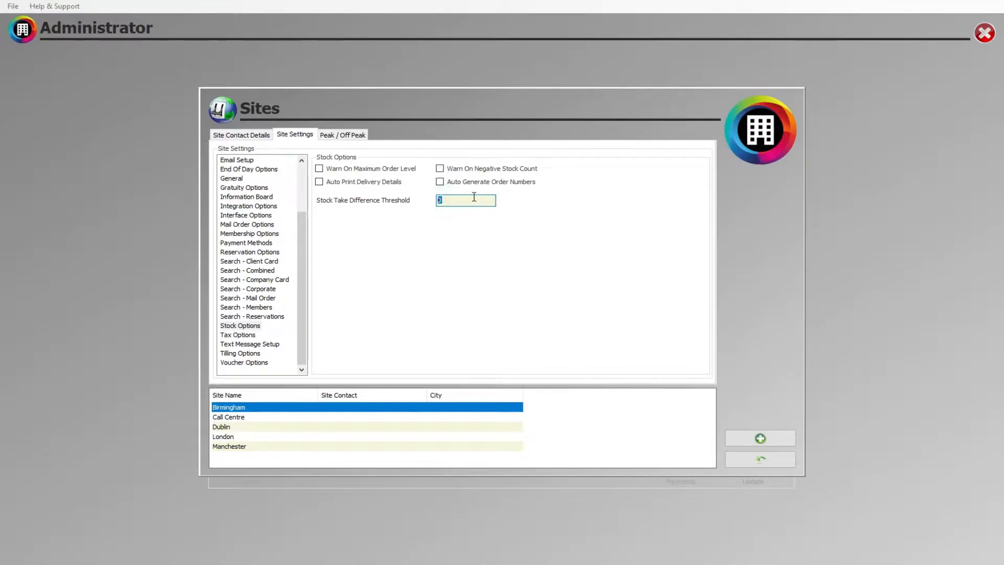
{"action": "type", "text": "1"}
{"action": "left_click", "coordinate": [751, 458]}
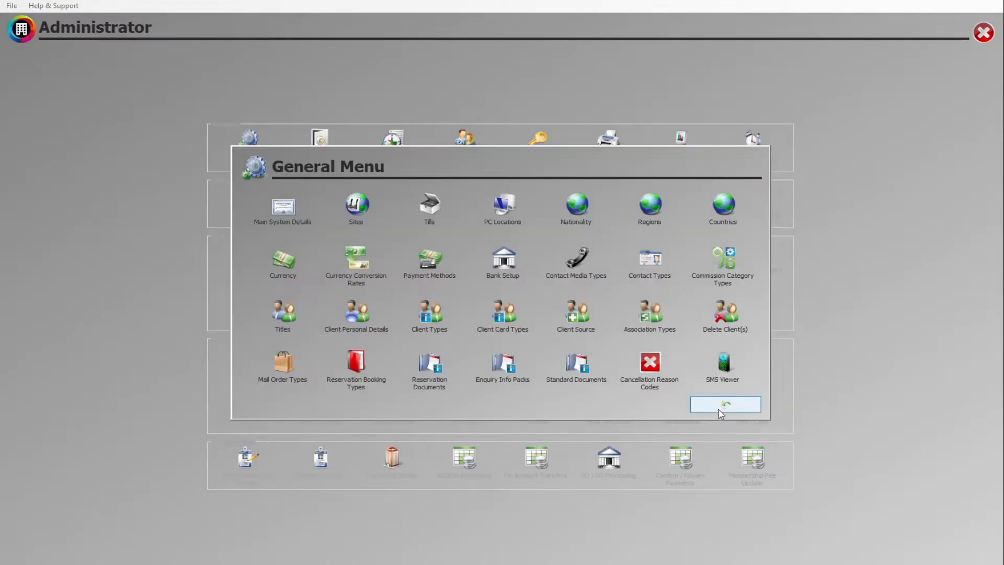
{"action": "left_click", "coordinate": [717, 403]}
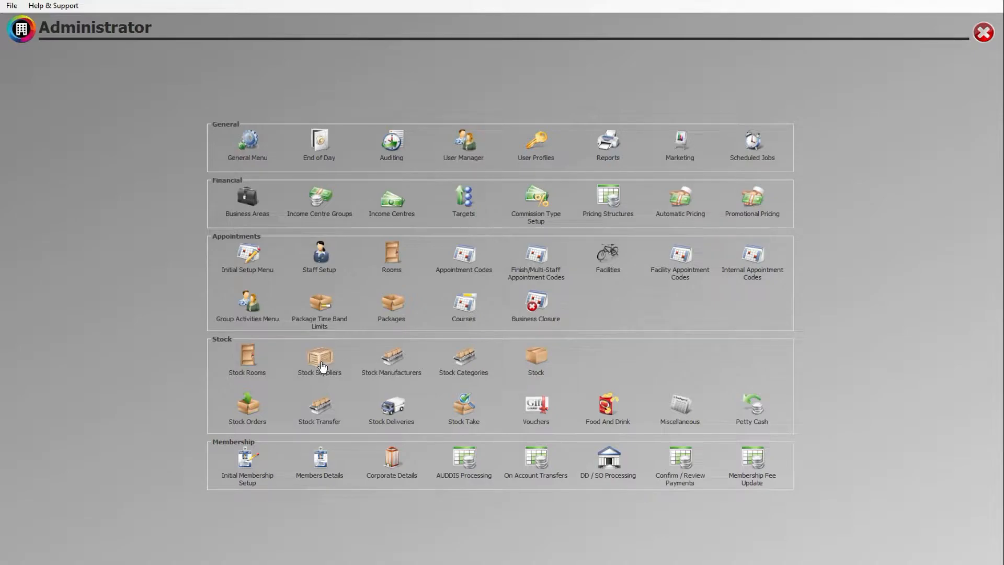
- Review Birmingham's Main stock room with its manufacturer and category allocation filters, and close it
{"action": "left_click", "coordinate": [245, 360]}
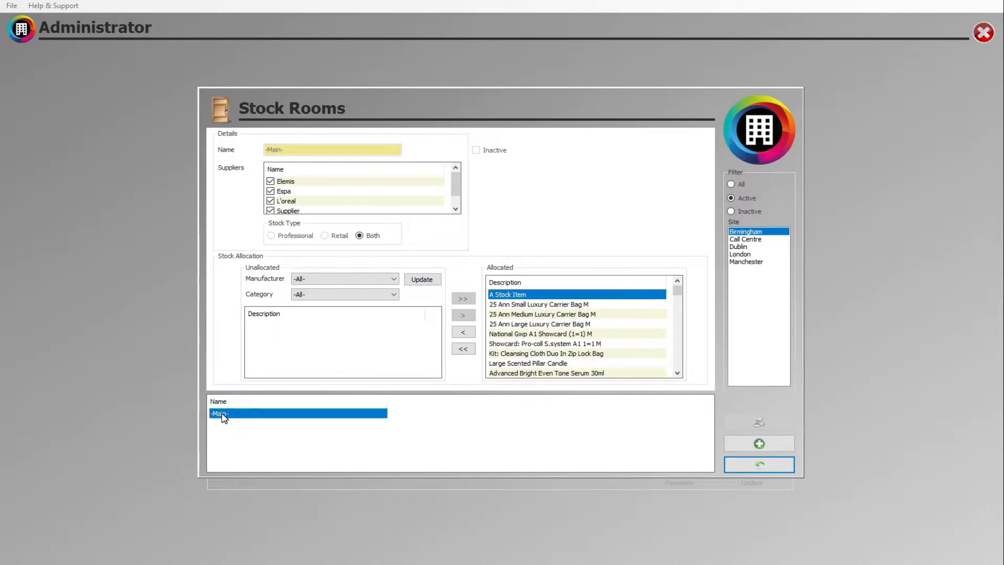
{"action": "left_click", "coordinate": [354, 294]}
{"action": "left_click", "coordinate": [355, 278]}
{"action": "left_click", "coordinate": [353, 277]}
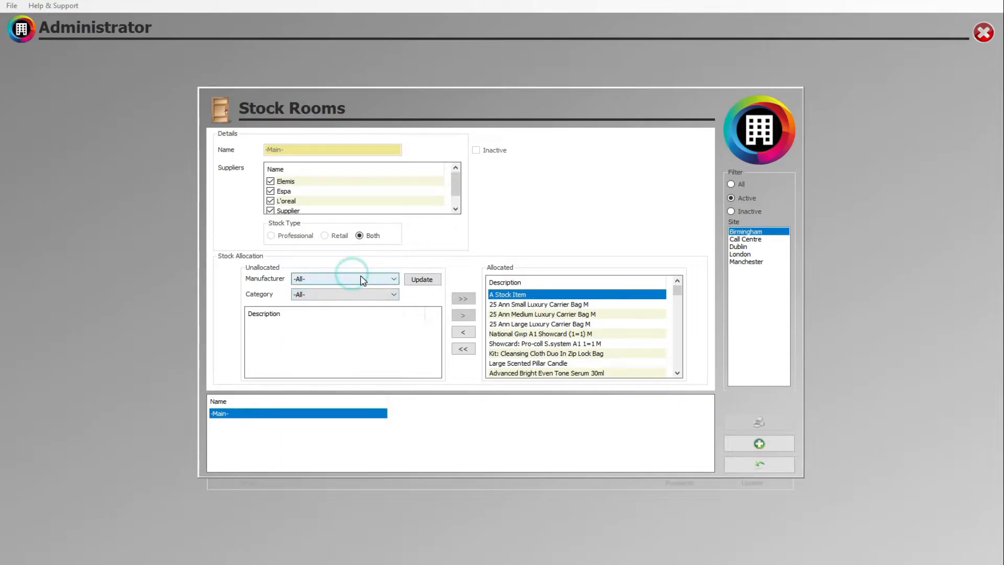
{"action": "left_click", "coordinate": [736, 460]}
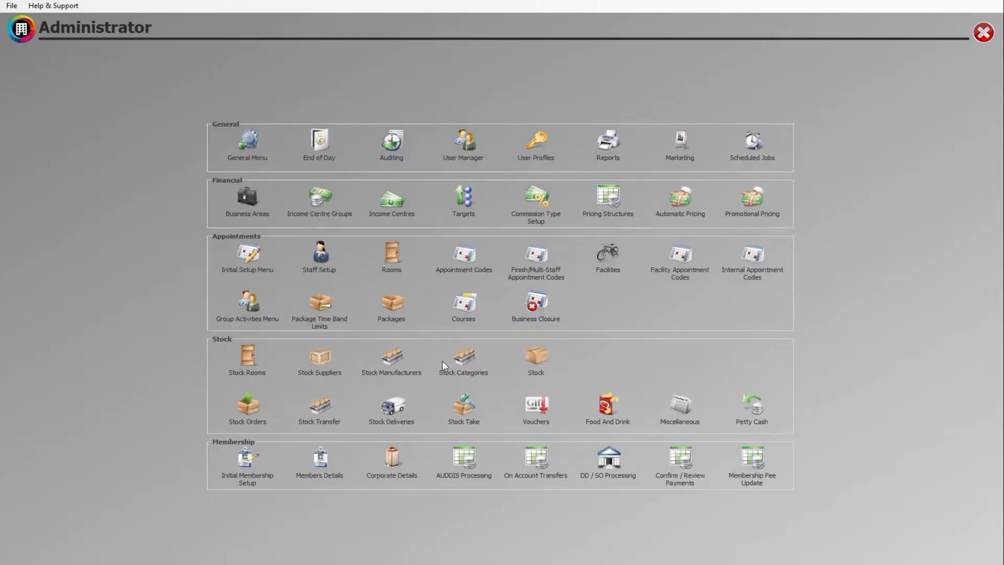
- Open the Elemis supplier record and show its site details for Birmingham
{"action": "left_click", "coordinate": [321, 361]}
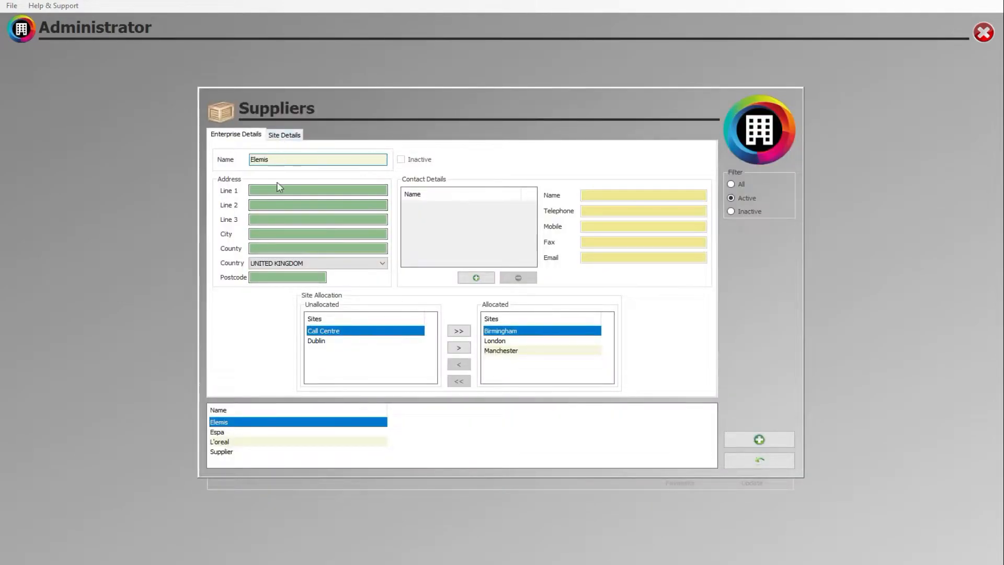
{"action": "double_click", "coordinate": [277, 160]}
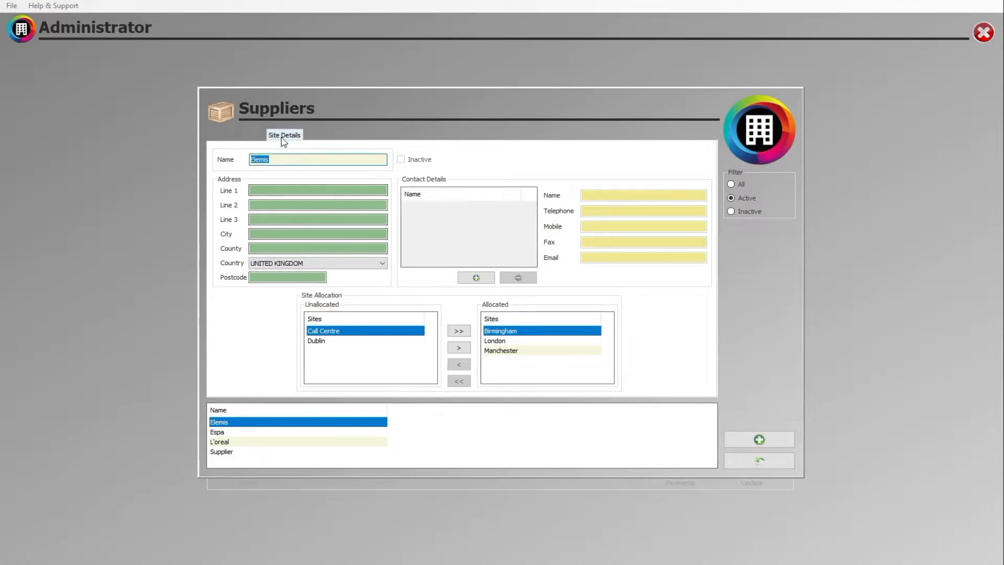
{"action": "left_click", "coordinate": [285, 135]}
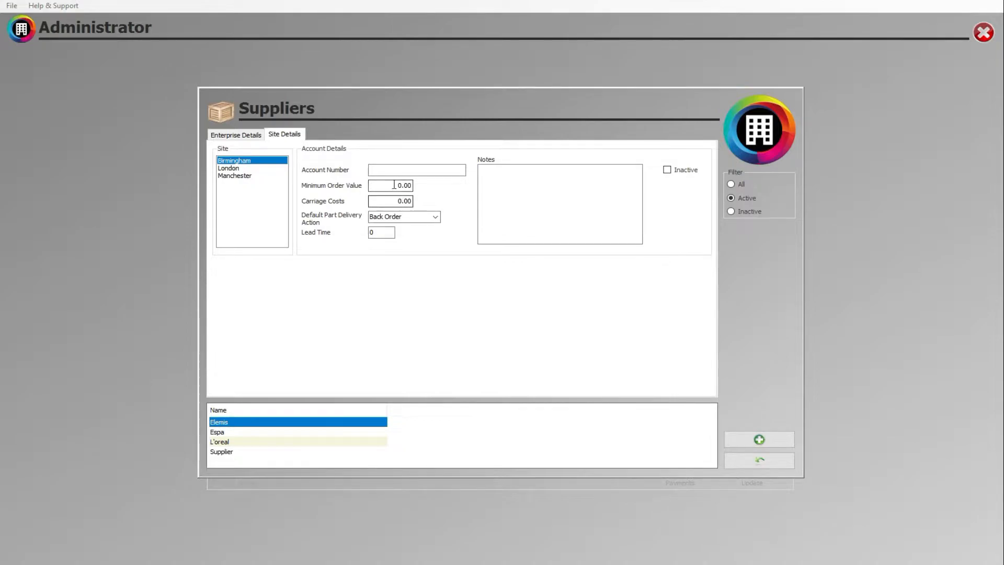
- Examine the carriage costs and default part delivery action choices for Elemis at Birmingham, and close the supplier record
{"action": "left_click", "coordinate": [413, 217]}
{"action": "left_click", "coordinate": [430, 219]}
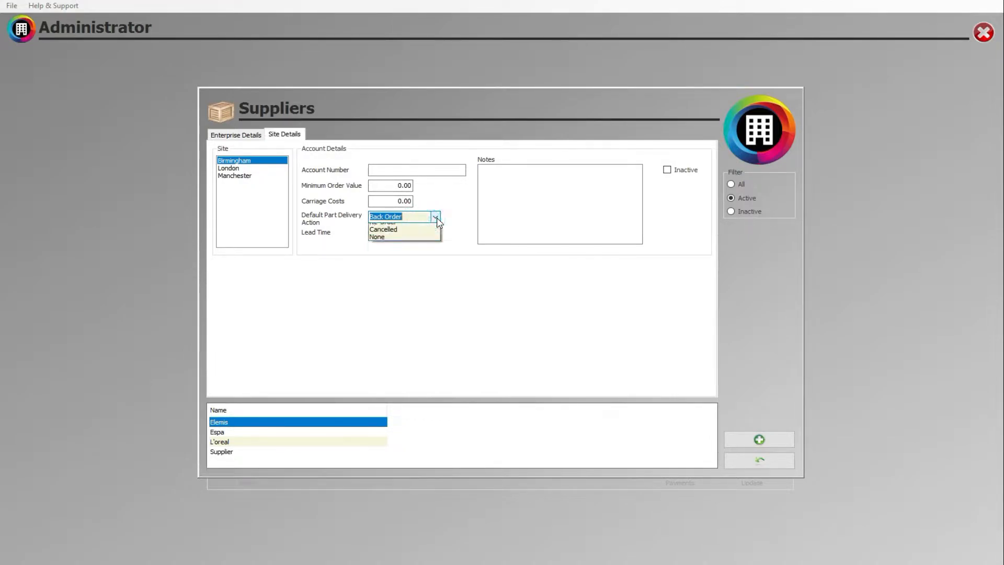
{"action": "left_click", "coordinate": [436, 215]}
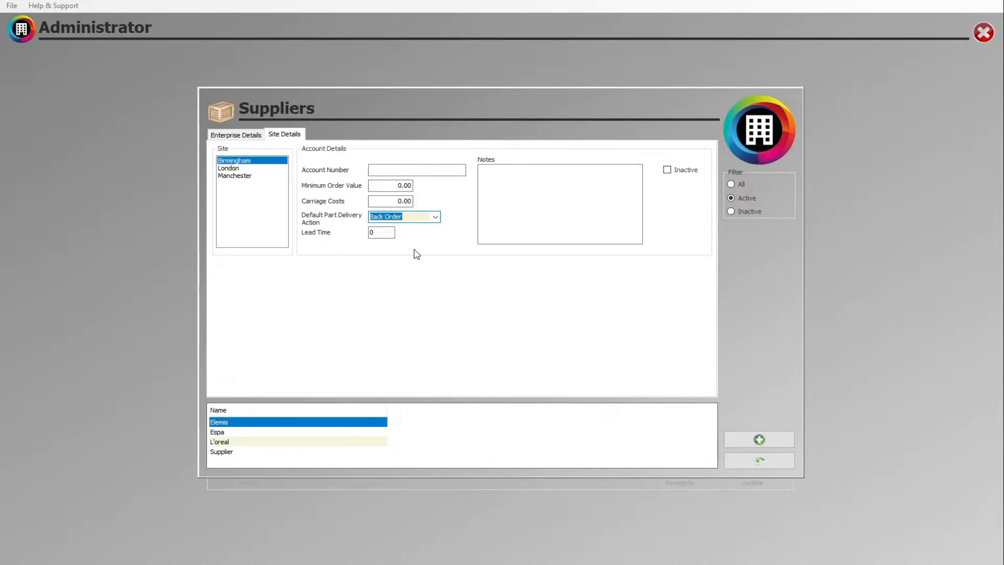
{"action": "left_click", "coordinate": [399, 200]}
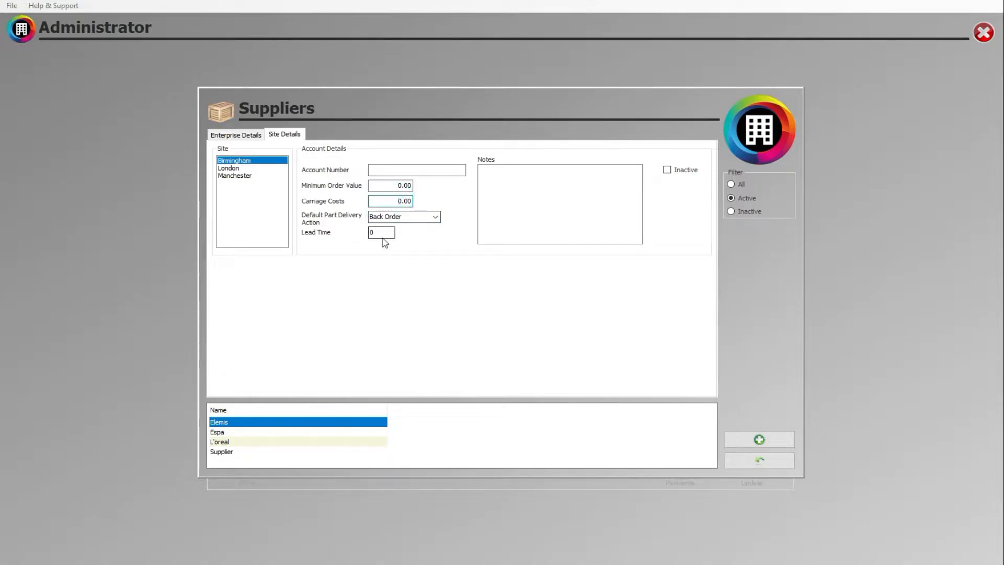
{"action": "key", "text": "Tab"}
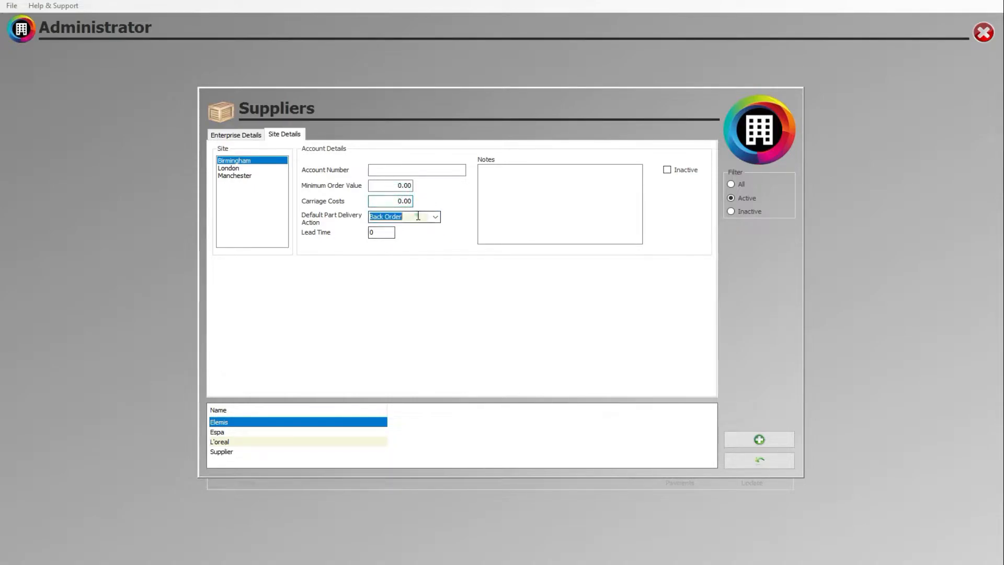
{"action": "left_click", "coordinate": [432, 216]}
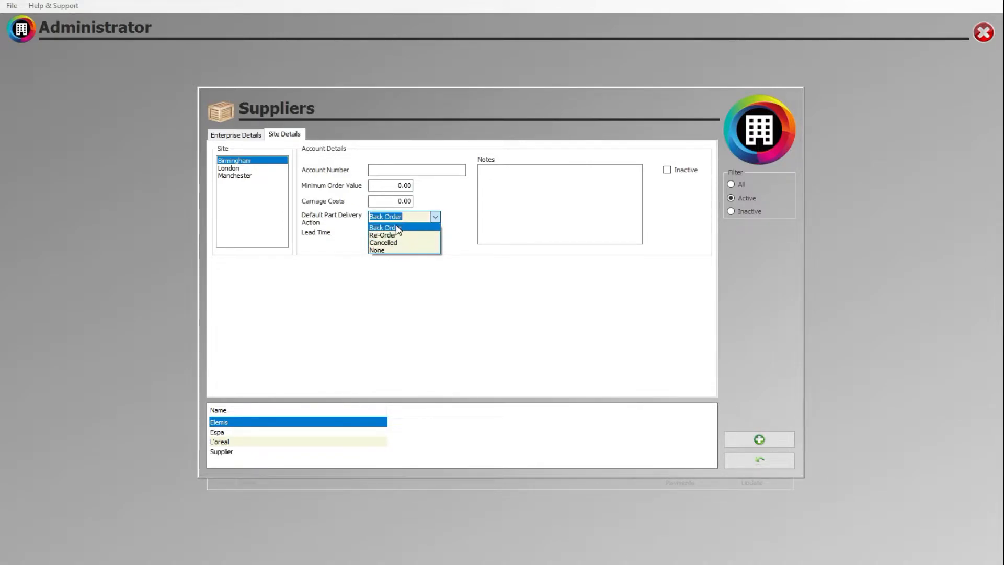
{"action": "left_click", "coordinate": [437, 215]}
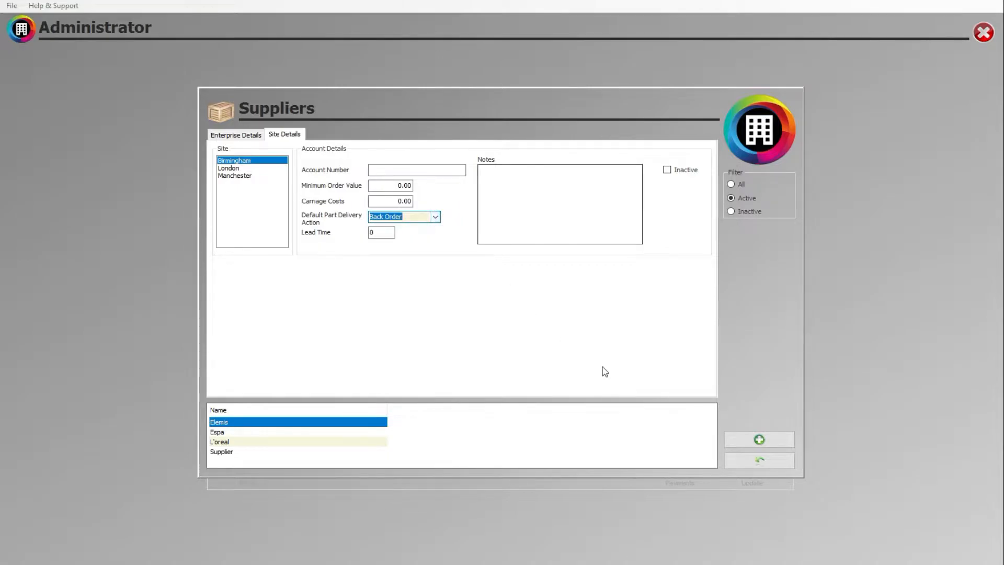
{"action": "left_click", "coordinate": [756, 463]}
- View the default supplier and site allocation of the manufacturer Decleor Paris, and close the manufacturer list
{"action": "left_click", "coordinate": [385, 355]}
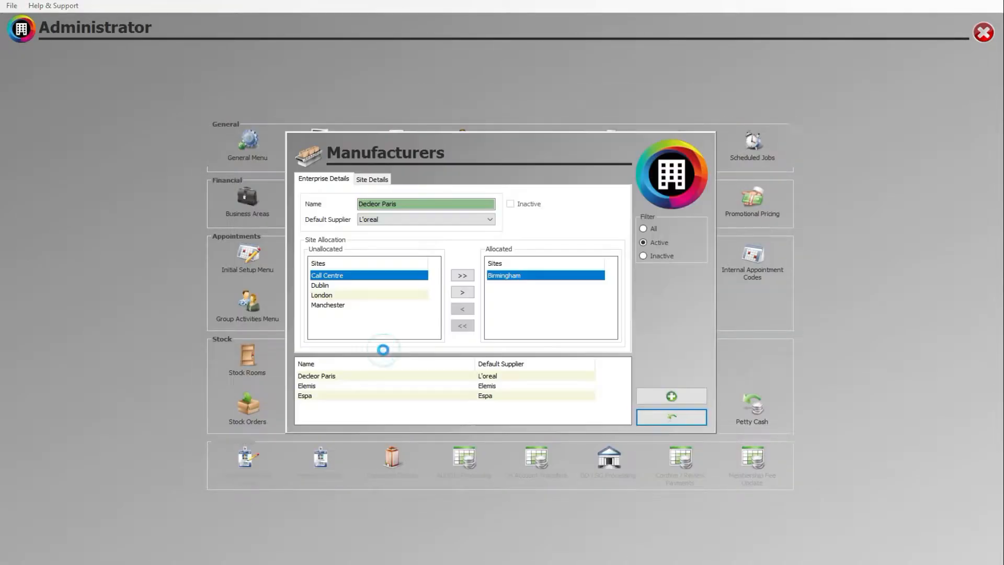
{"action": "left_click", "coordinate": [314, 376]}
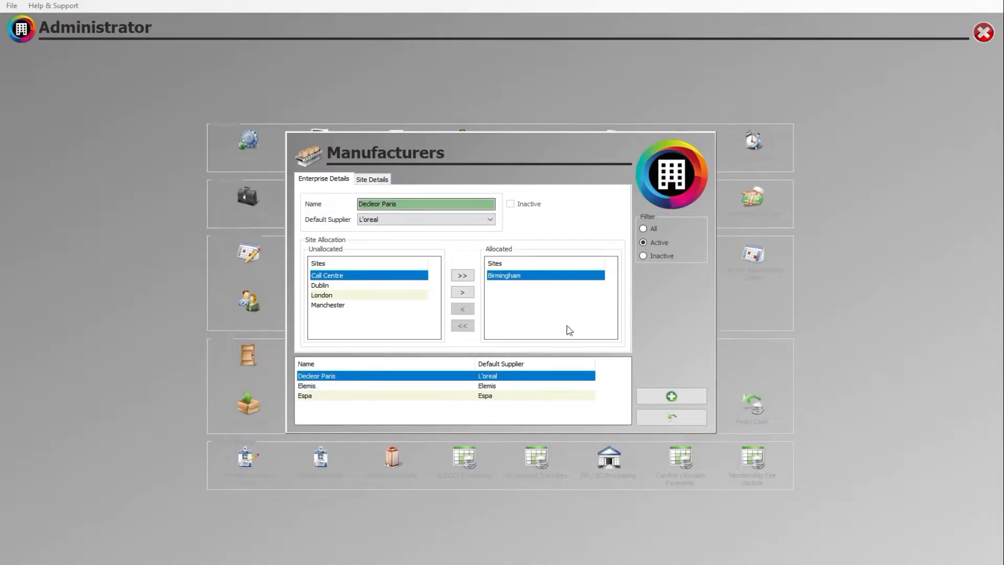
{"action": "left_click", "coordinate": [672, 416]}
- Look through the stock categories, including Adva-bright and its site details, and close the category list
{"action": "left_click", "coordinate": [456, 361]}
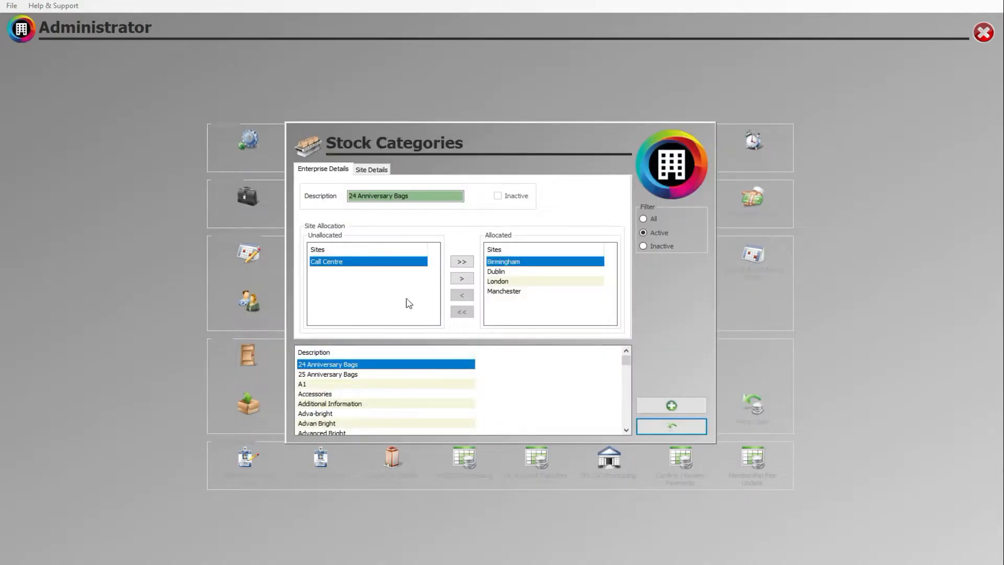
{"action": "left_click", "coordinate": [327, 384]}
{"action": "left_click", "coordinate": [332, 402]}
{"action": "key", "text": "Down"}
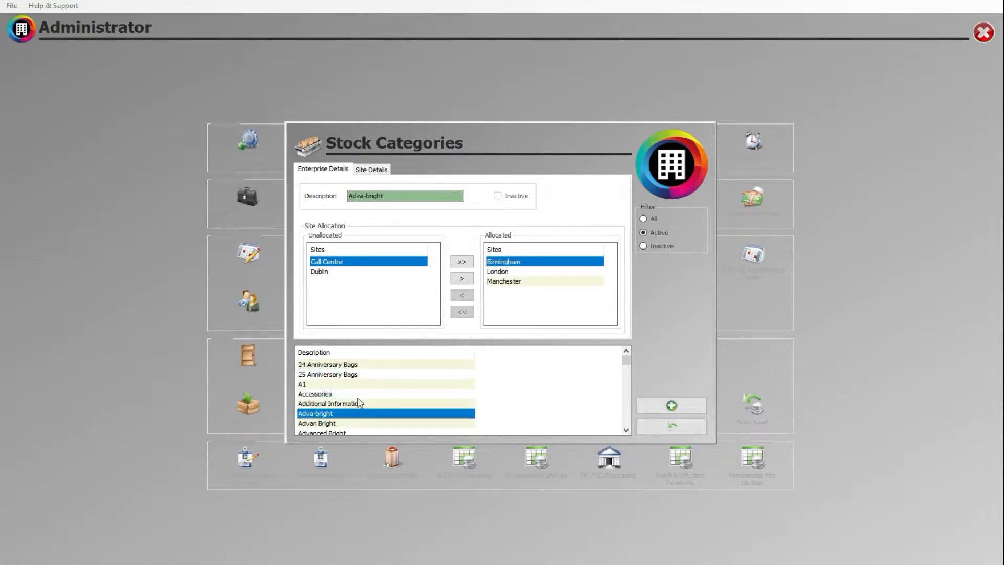
{"action": "left_click", "coordinate": [372, 170]}
{"action": "left_click", "coordinate": [685, 425]}
- Open the stock search and look through the list of stock items
{"action": "left_click", "coordinate": [535, 355]}
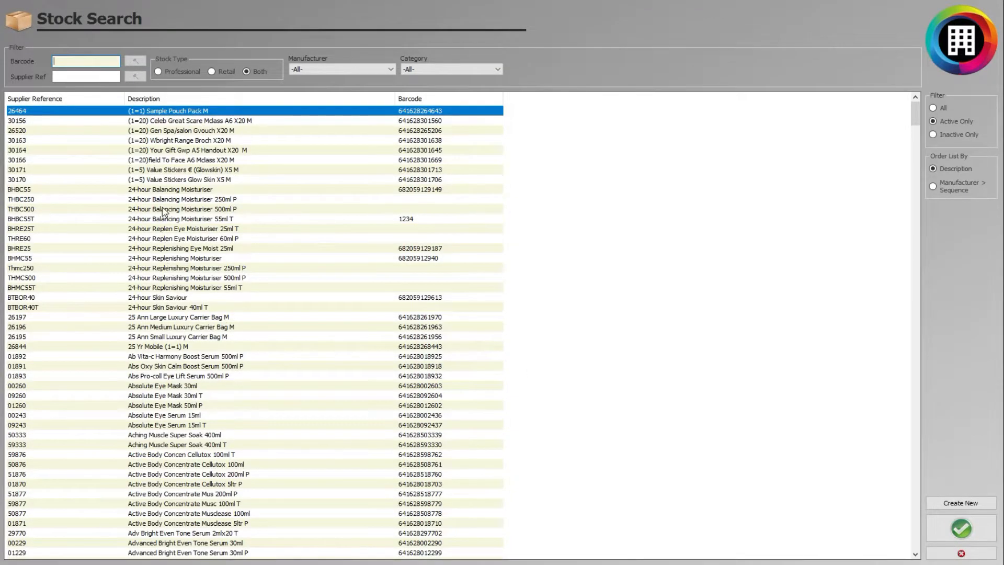
{"action": "scroll", "coordinate": [202, 319], "scroll_direction": "down", "scroll_amount": 12}
{"action": "scroll", "coordinate": [209, 343], "scroll_direction": "up", "scroll_amount": 8}
{"action": "scroll", "coordinate": [204, 348], "scroll_direction": "up", "scroll_amount": 4}
- Open a blank stock item form, try the Professional and Both stock types, and leave it without saving
{"action": "left_click", "coordinate": [951, 505]}
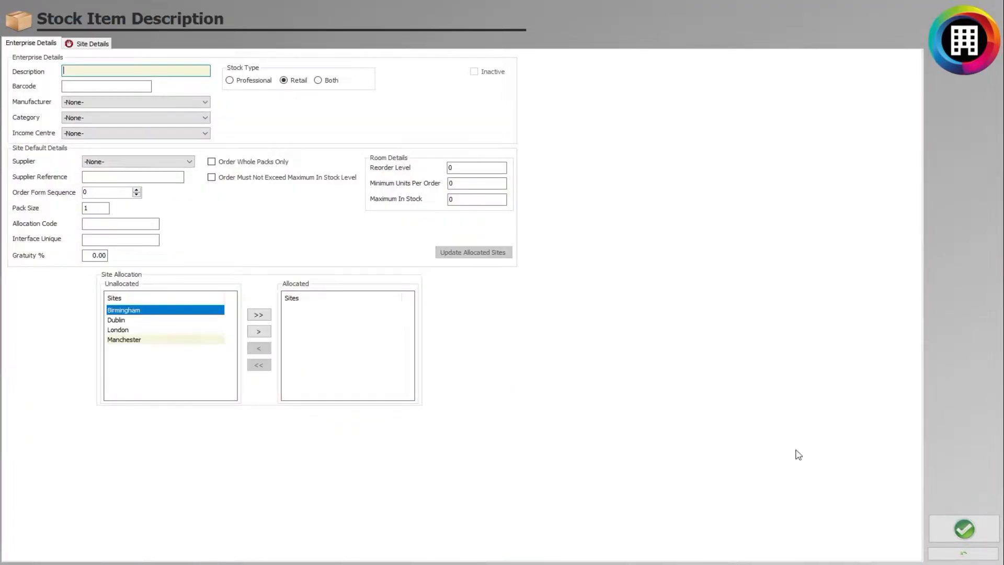
{"action": "left_click", "coordinate": [93, 72]}
{"action": "left_click", "coordinate": [90, 102]}
{"action": "left_click", "coordinate": [50, 130]}
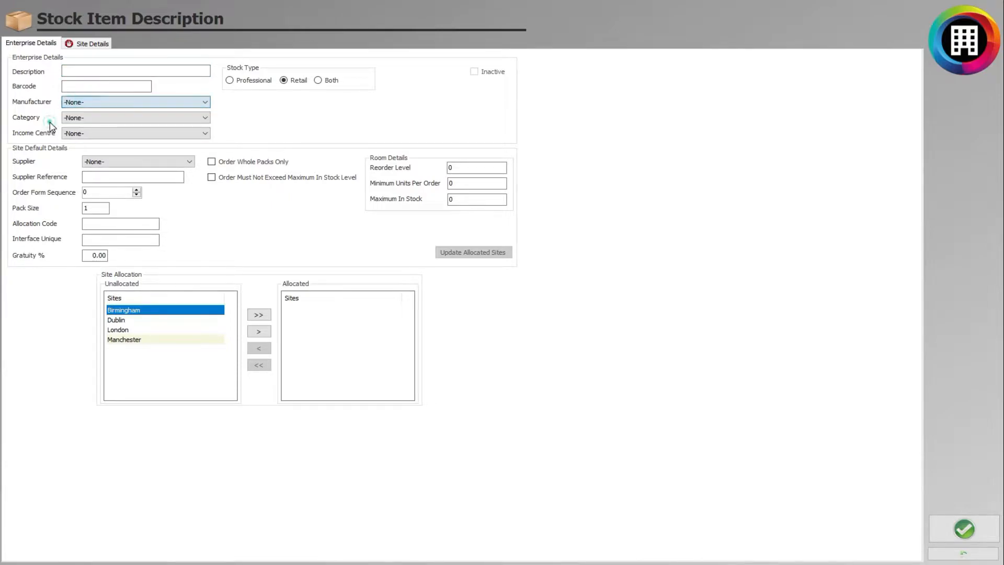
{"action": "left_click", "coordinate": [230, 81]}
{"action": "left_click", "coordinate": [325, 81]}
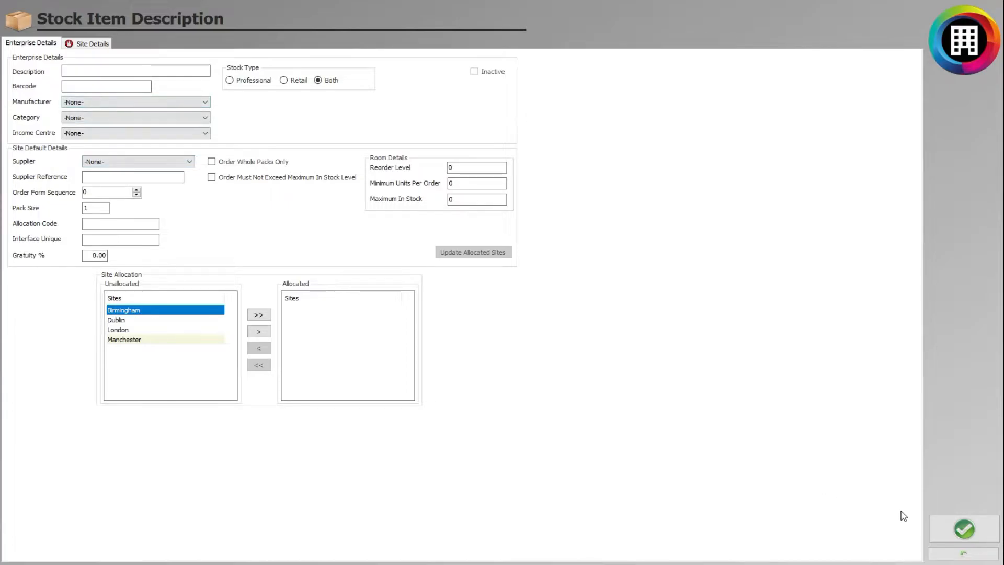
{"action": "left_click", "coordinate": [951, 554]}
- Look through the existing stock items again and close the stock search
{"action": "scroll", "coordinate": [603, 410], "scroll_direction": "down", "scroll_amount": 7}
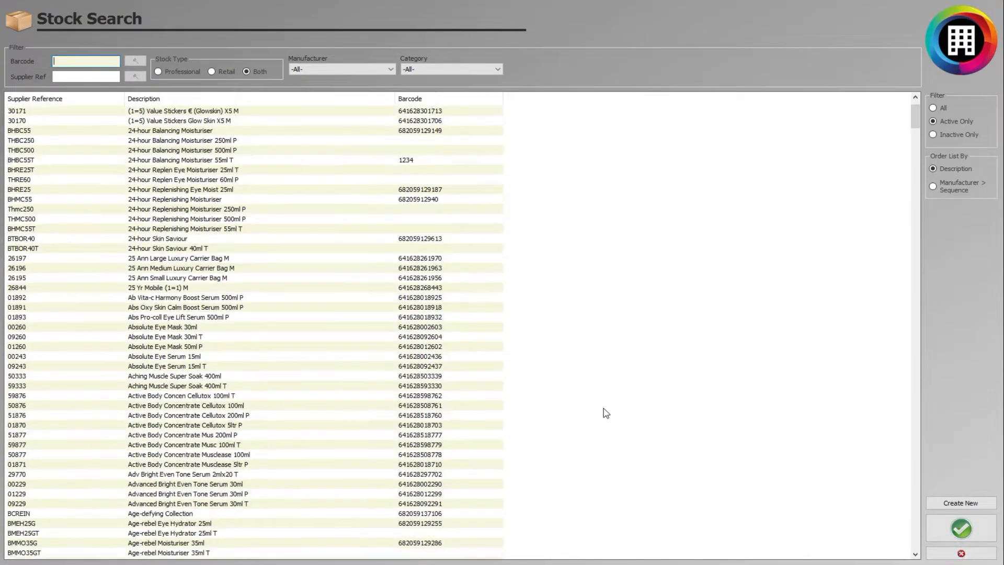
{"action": "scroll", "coordinate": [603, 410], "scroll_direction": "up", "scroll_amount": 5}
{"action": "scroll", "coordinate": [603, 410], "scroll_direction": "down", "scroll_amount": 4}
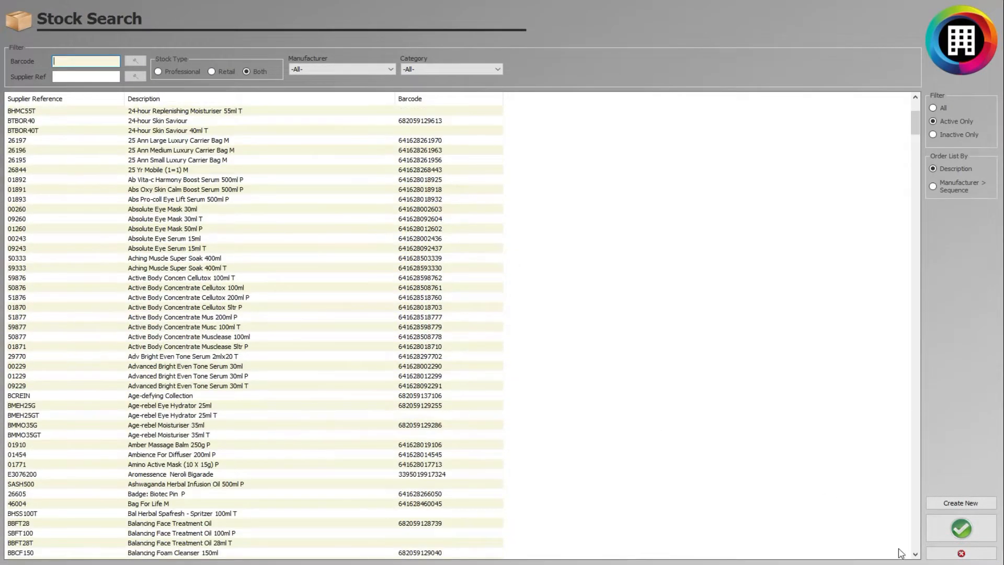
{"action": "left_click", "coordinate": [971, 557]}
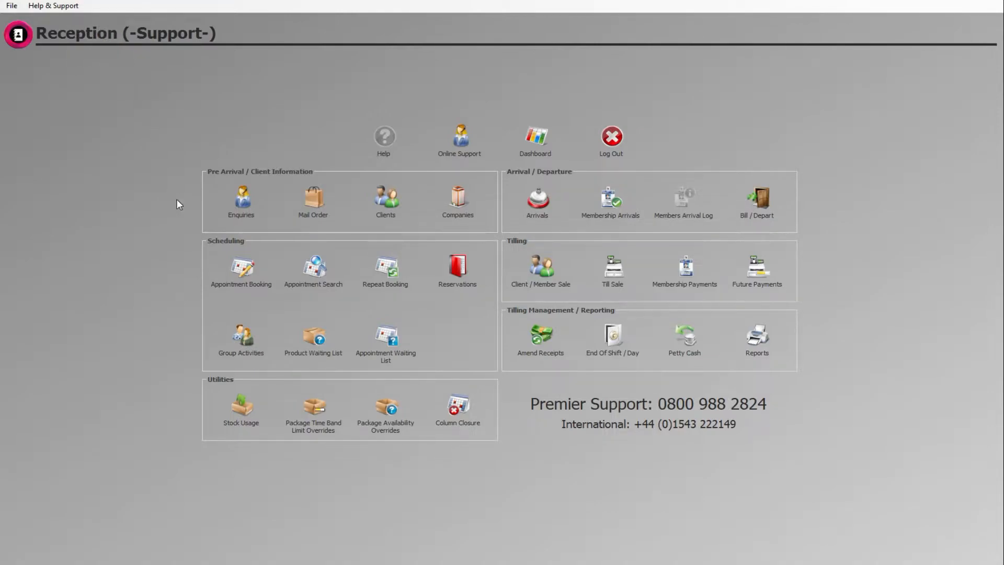
- In Reception, open Stock Usage and list the Main stock room's items from manufacturer Elemis for all categories
{"action": "left_click", "coordinate": [238, 413]}
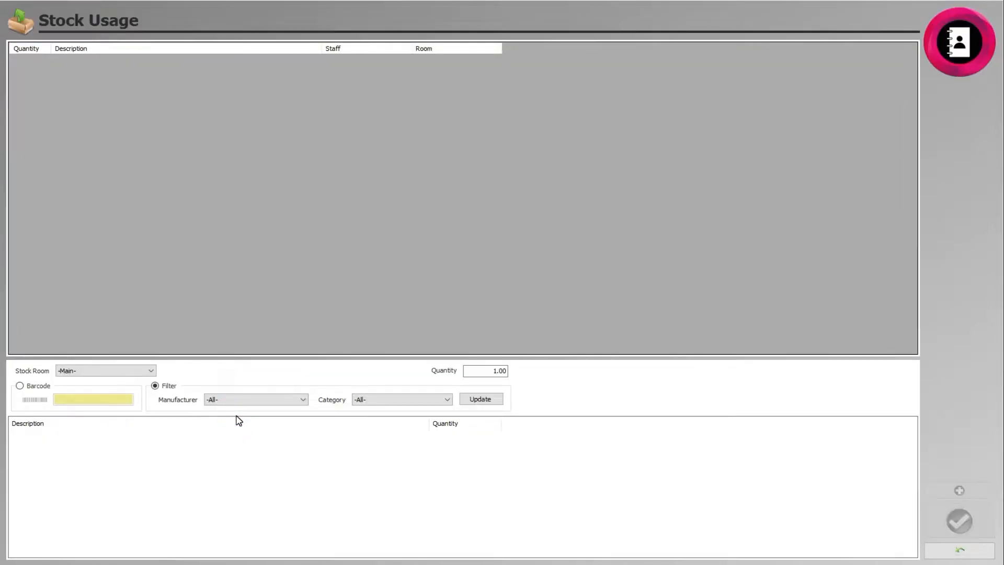
{"action": "left_click", "coordinate": [235, 398]}
{"action": "left_click", "coordinate": [243, 417]}
{"action": "left_click", "coordinate": [424, 399]}
{"action": "left_click", "coordinate": [477, 399]}
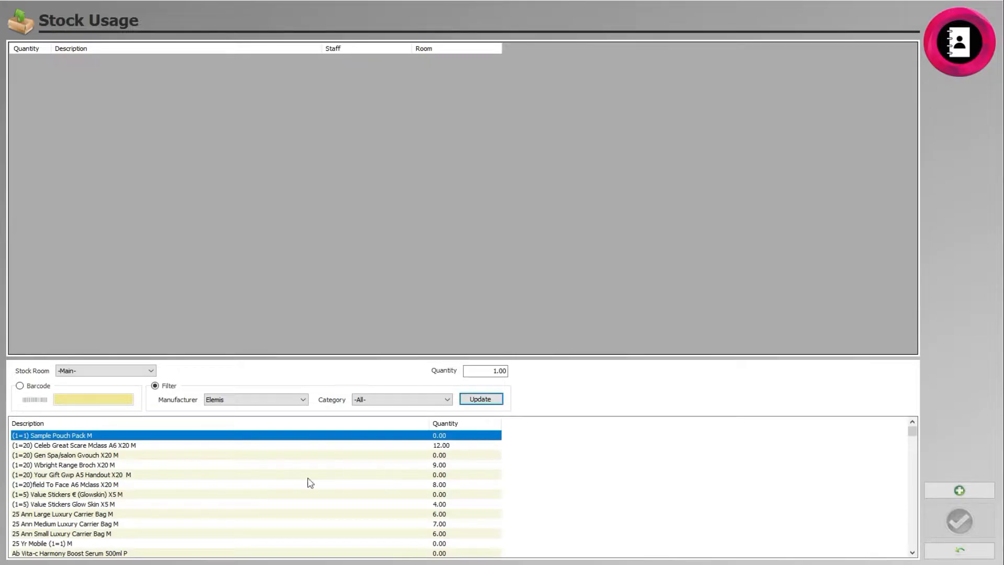
- Add 1.00 of Biotec Bath Sheet P to the stock usage list, accepting a level below minimum stock
{"action": "scroll", "coordinate": [93, 505], "scroll_direction": "down", "scroll_amount": 8}
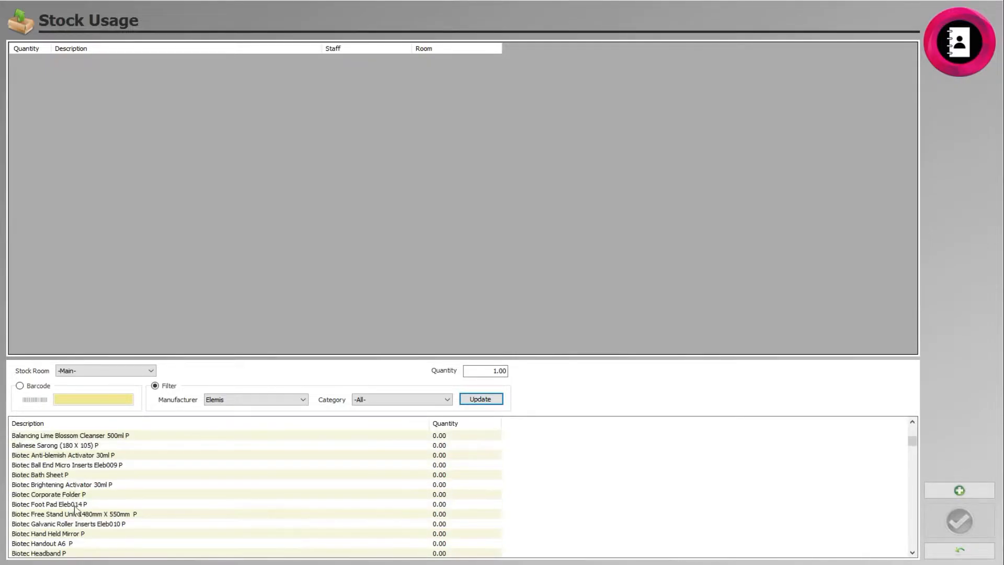
{"action": "left_click", "coordinate": [59, 476]}
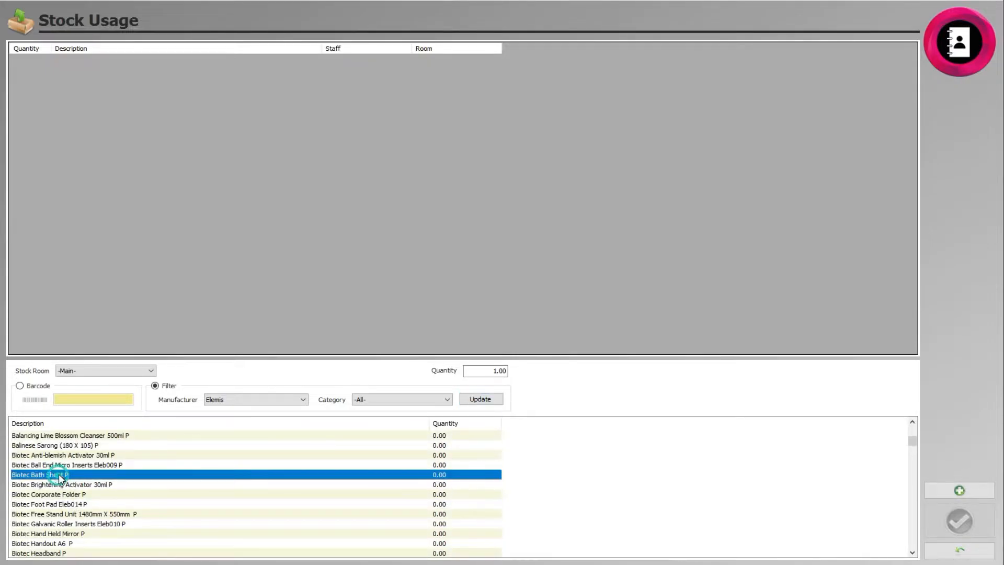
{"action": "left_click", "coordinate": [958, 490]}
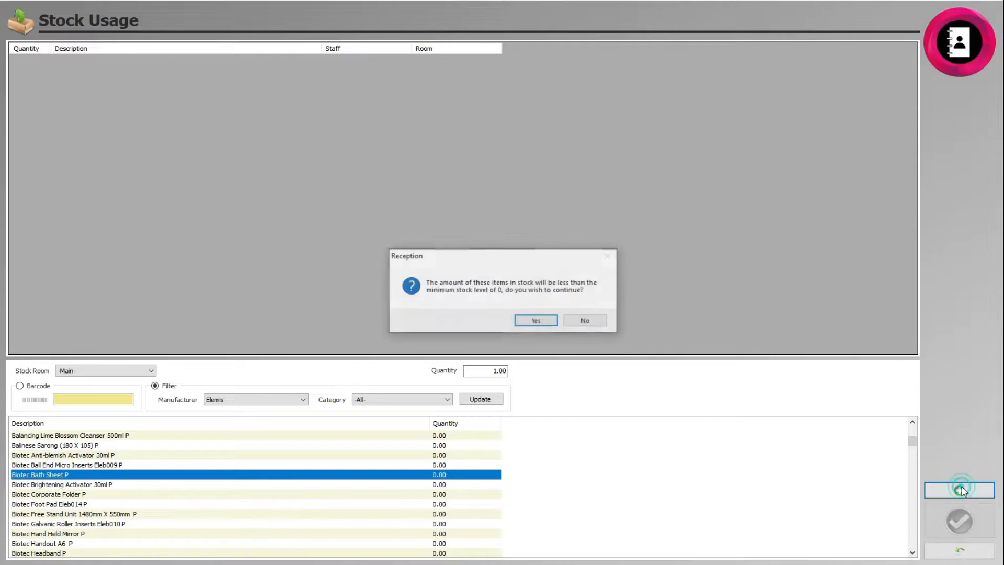
{"action": "left_click", "coordinate": [537, 321]}
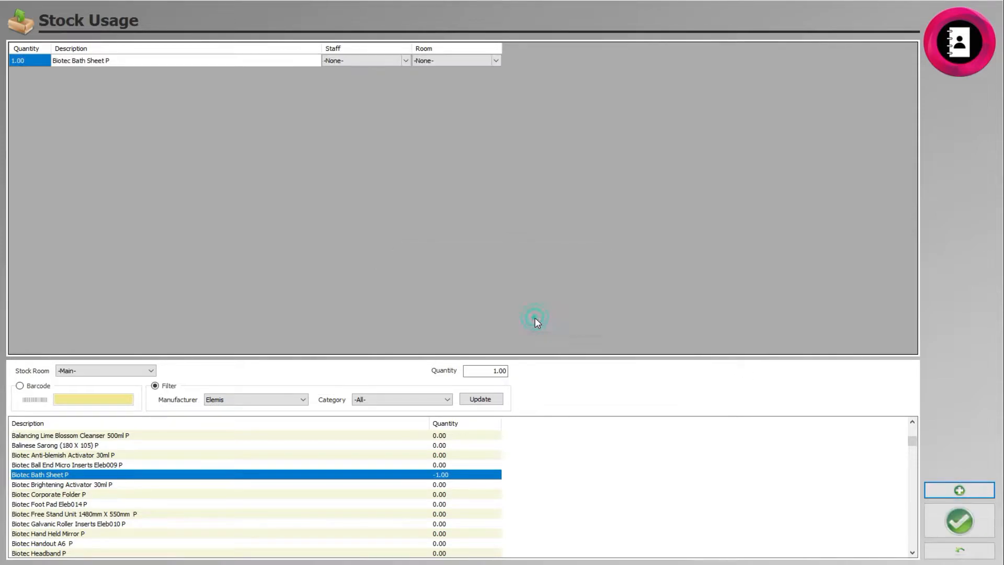
- Assign a staff member and Room 2 to the Biotec Bath Sheet P usage line and deduct it from stock
{"action": "left_click", "coordinate": [406, 61]}
{"action": "left_click", "coordinate": [395, 83]}
{"action": "left_click", "coordinate": [493, 61]}
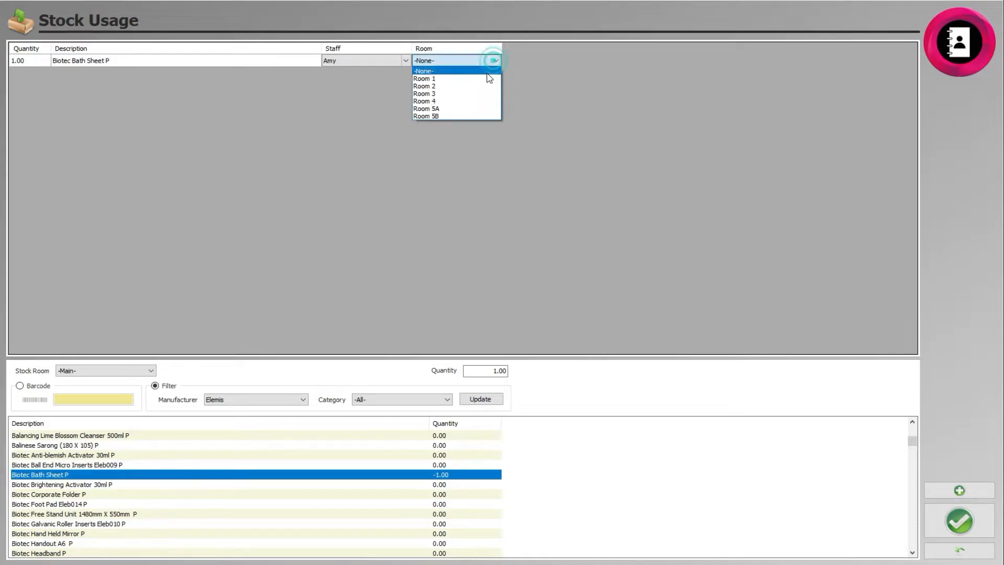
{"action": "left_click", "coordinate": [480, 83]}
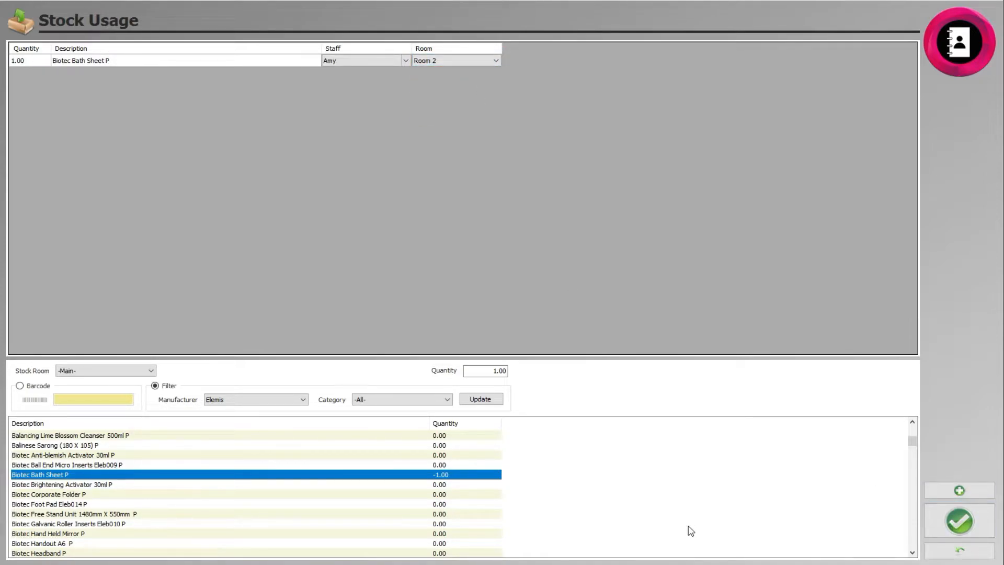
{"action": "left_click", "coordinate": [959, 521]}
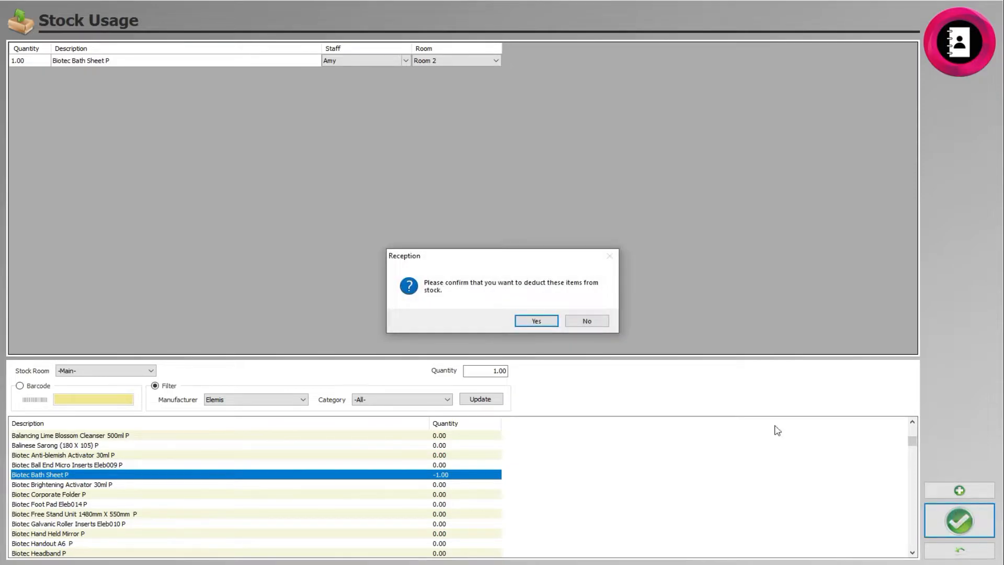
{"action": "left_click", "coordinate": [529, 317]}
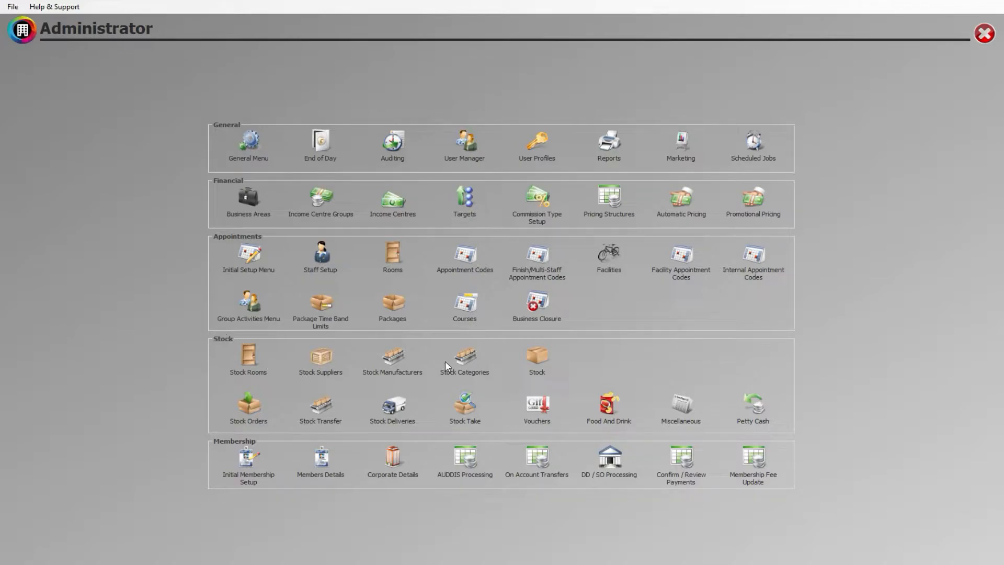
- In Administrator, open Stock Take and start a new Birmingham stock take dated 28/09/2022
{"action": "left_click", "coordinate": [465, 404]}
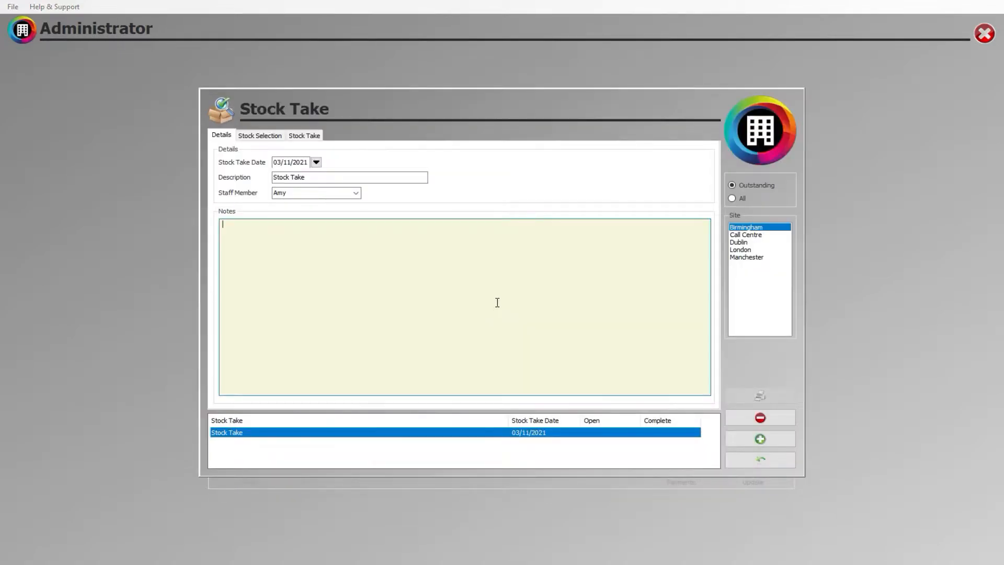
{"action": "left_click", "coordinate": [225, 432]}
{"action": "left_click", "coordinate": [745, 227]}
{"action": "left_click", "coordinate": [760, 438]}
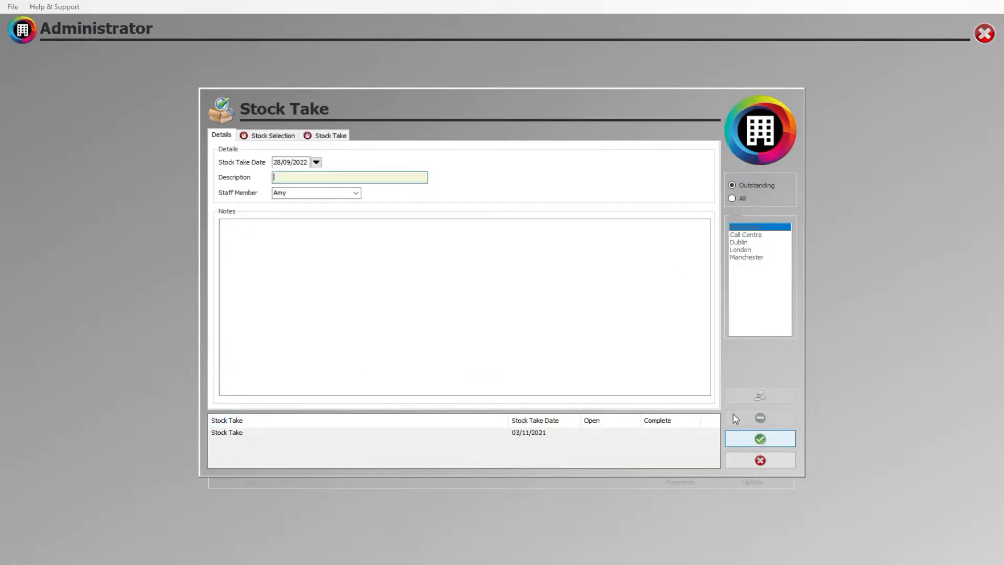
{"action": "left_click", "coordinate": [316, 163]}
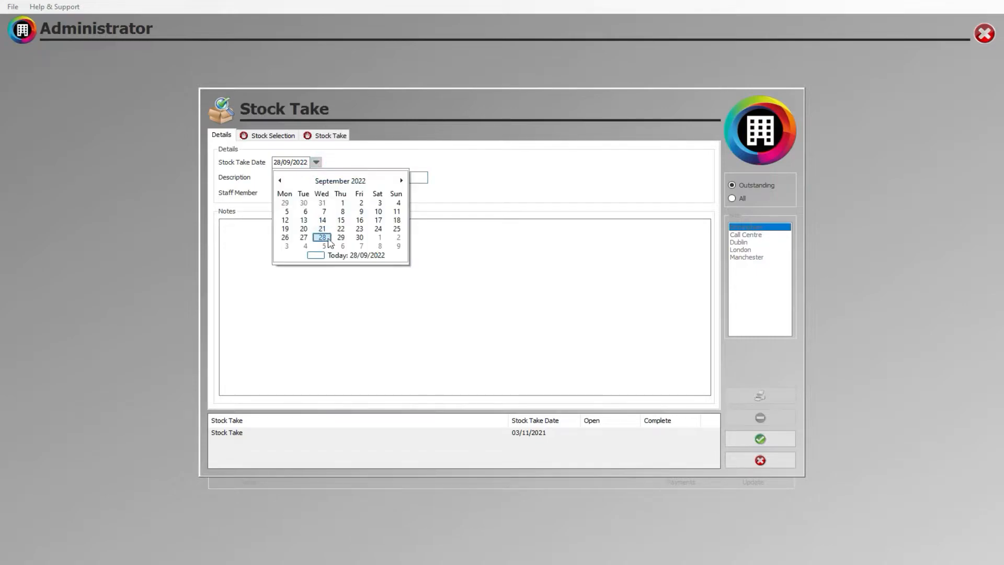
{"action": "left_click", "coordinate": [322, 238]}
- Describe the stock take as Coretest 200922, choose the staff member, add the note "No known problems." and save it
{"action": "left_click", "coordinate": [302, 177]}
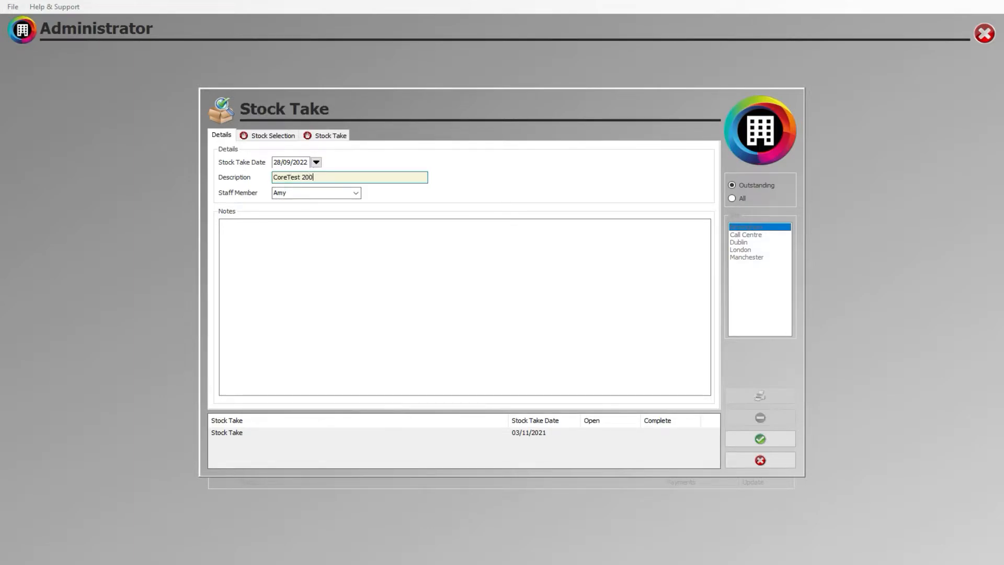
{"action": "left_click", "coordinate": [294, 193]}
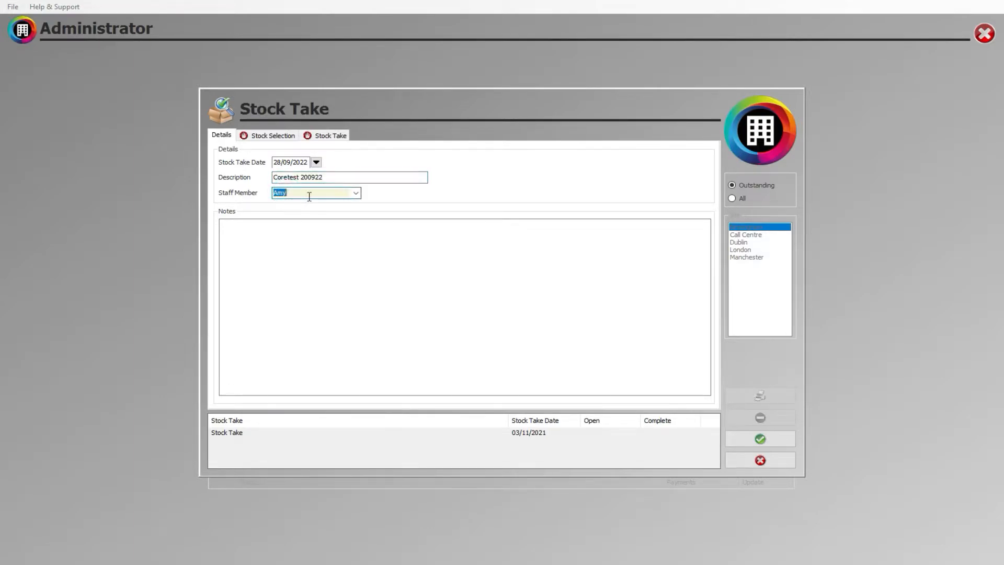
{"action": "left_click", "coordinate": [355, 193]}
{"action": "left_click", "coordinate": [331, 220]}
{"action": "left_click", "coordinate": [313, 243]}
{"action": "type", "text": "No known problems."}
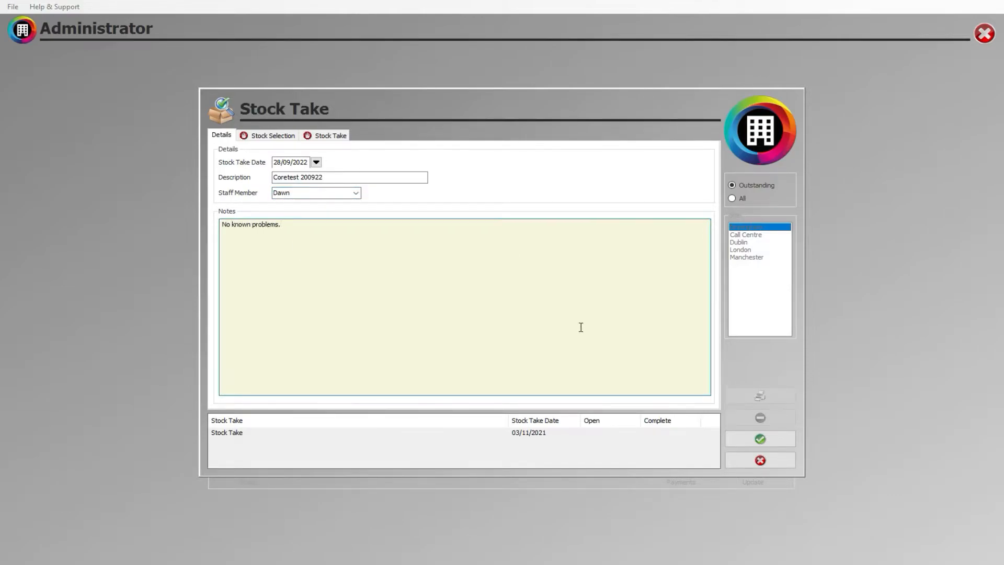
{"action": "left_click", "coordinate": [739, 439]}
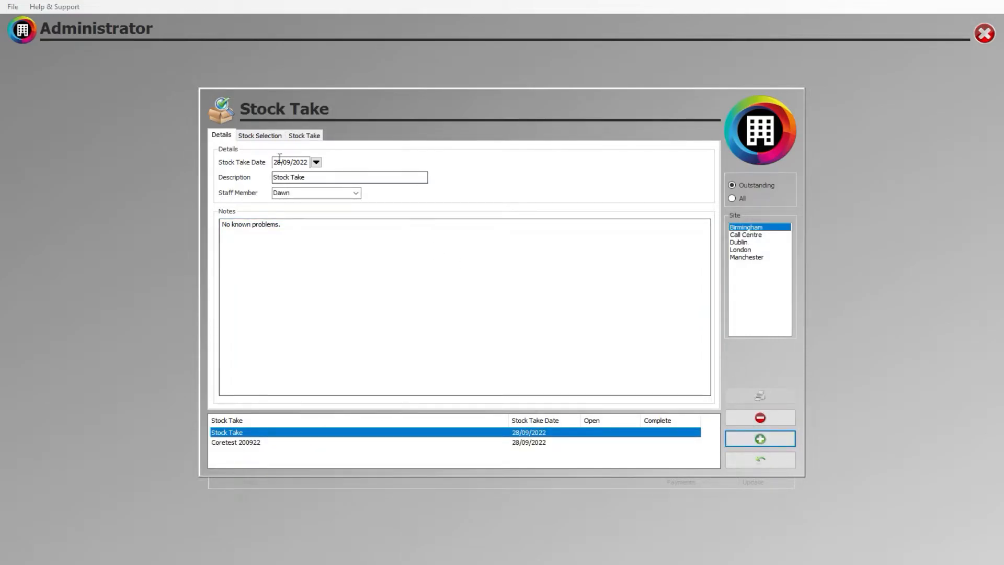
- Select the -Main- stock room's items from all manufacturers and categories, type Both, for the Stock Take record and save the count list
{"action": "left_click", "coordinate": [261, 135]}
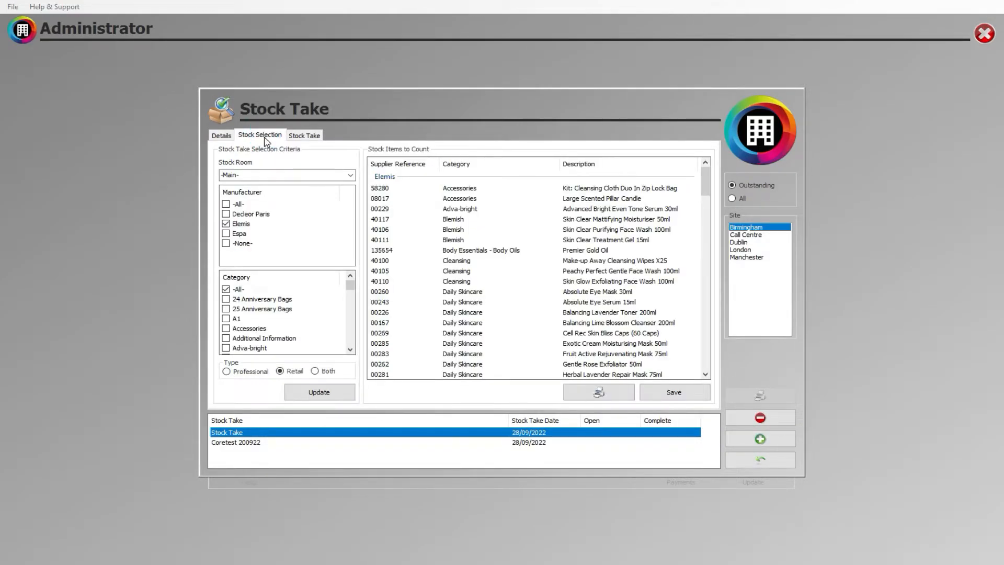
{"action": "left_click", "coordinate": [349, 175]}
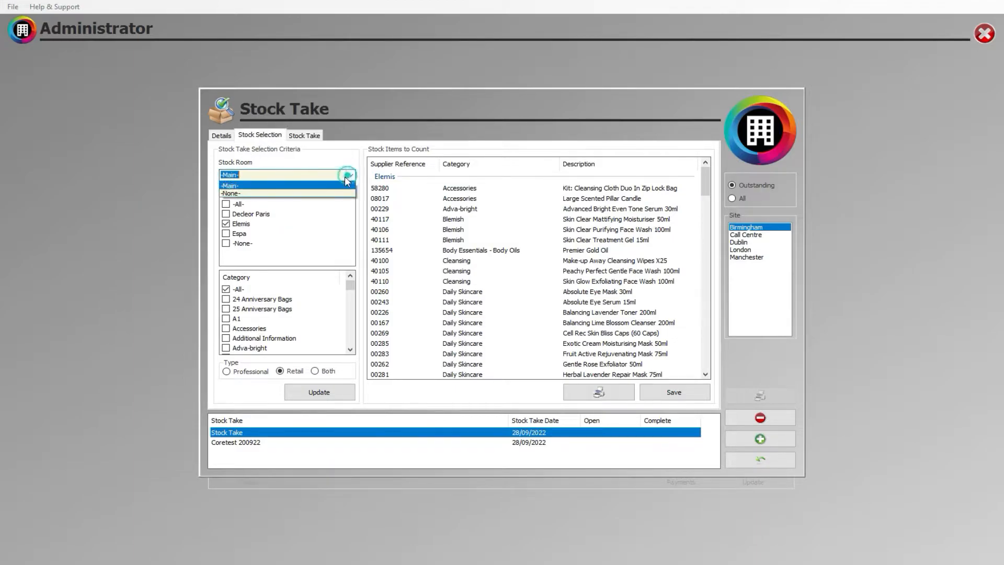
{"action": "left_click", "coordinate": [230, 188]}
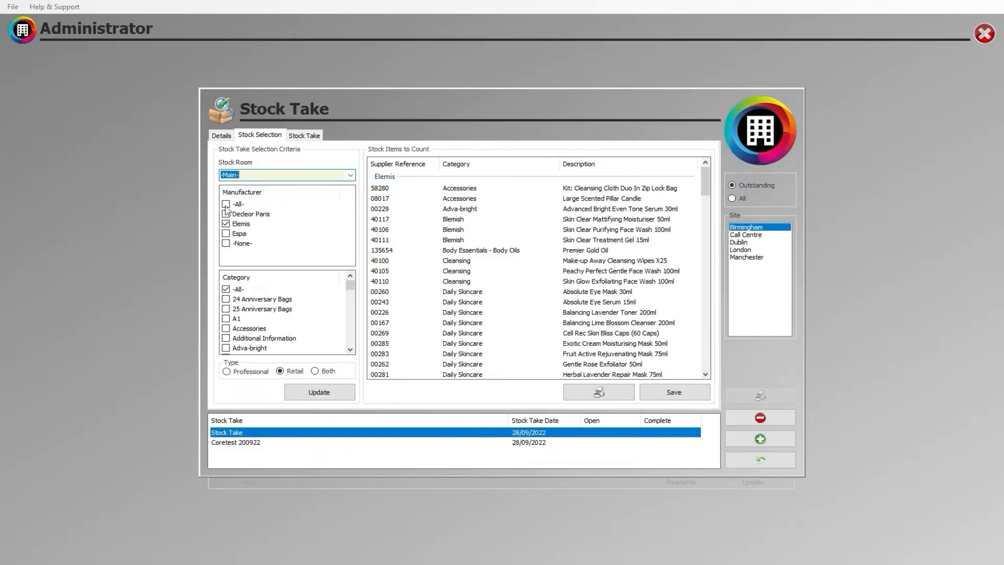
{"action": "left_click", "coordinate": [224, 204]}
{"action": "left_click", "coordinate": [227, 290]}
{"action": "left_click", "coordinate": [226, 290]}
{"action": "left_click", "coordinate": [227, 371]}
{"action": "left_click", "coordinate": [315, 371]}
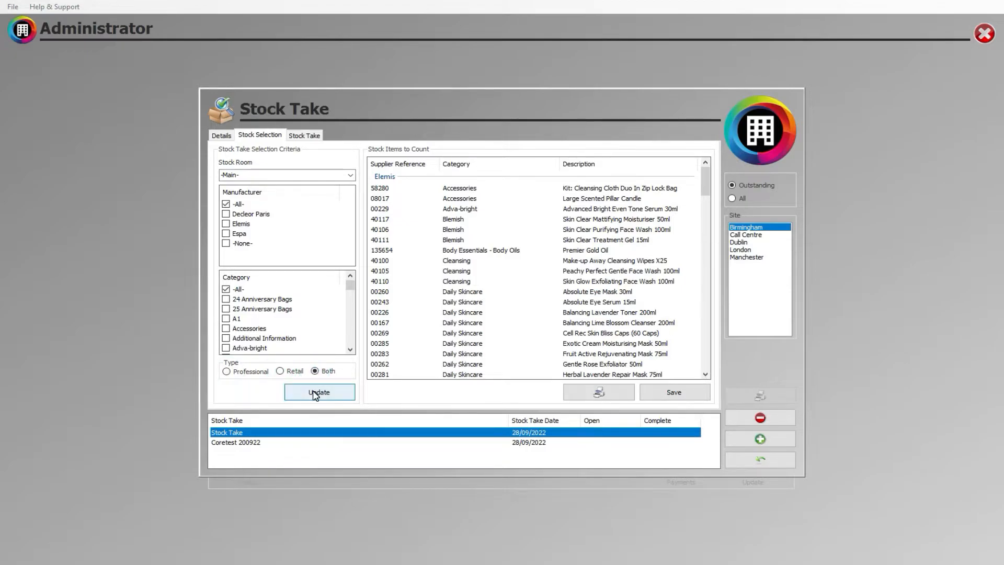
{"action": "left_click", "coordinate": [315, 392]}
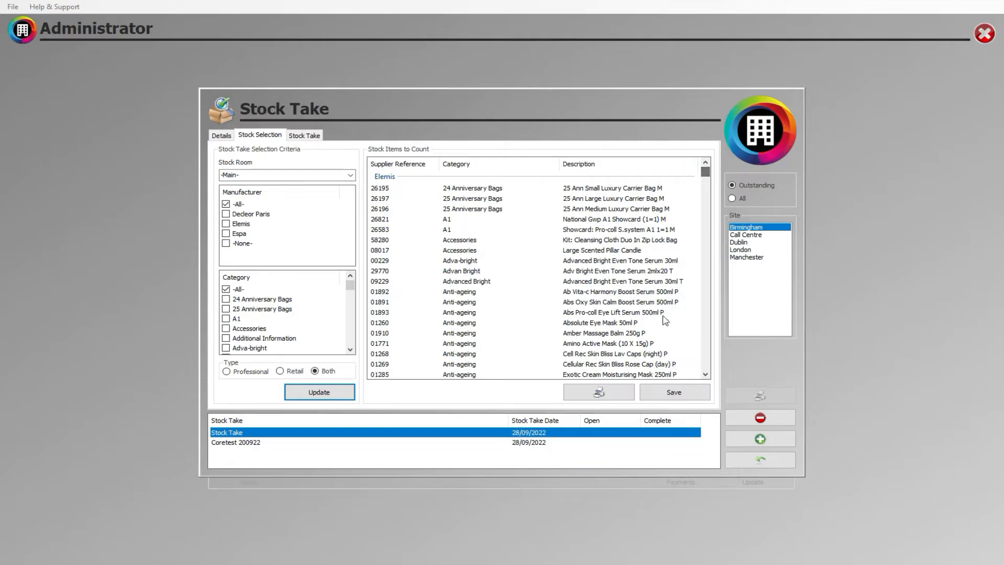
{"action": "left_click", "coordinate": [673, 400]}
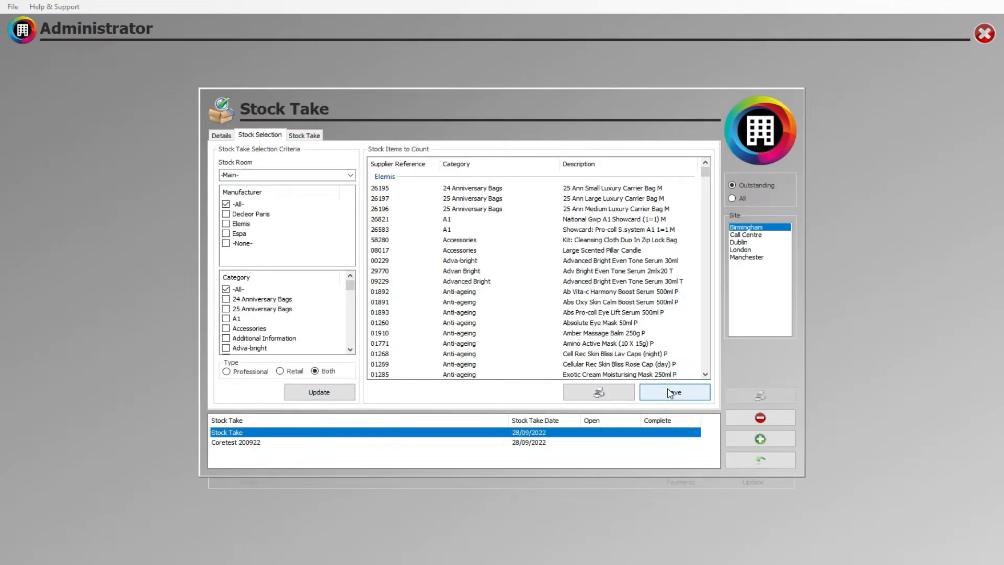
- Preview the printable Stock Take List and close the Stock Take window
{"action": "left_click", "coordinate": [598, 393]}
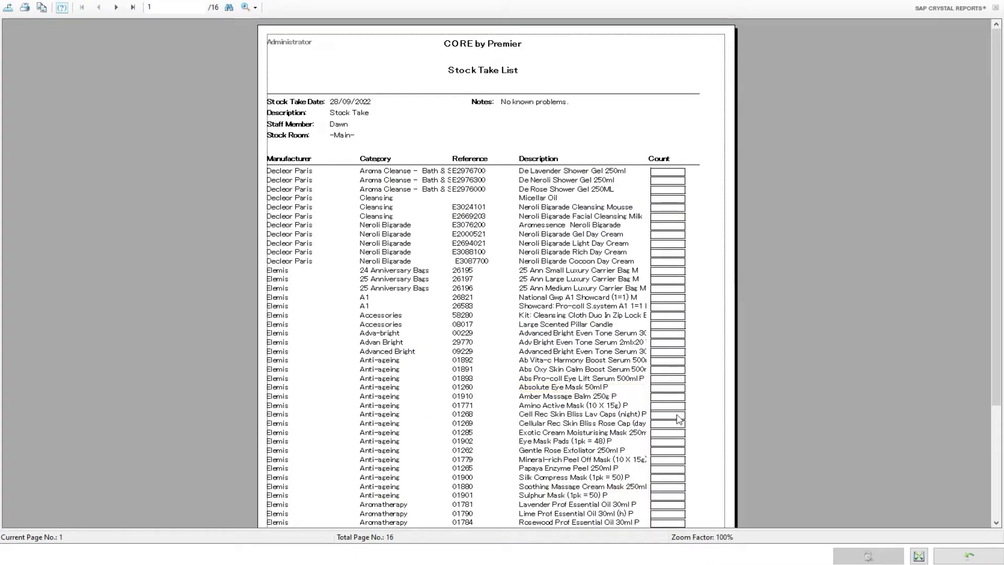
{"action": "left_click", "coordinate": [969, 555]}
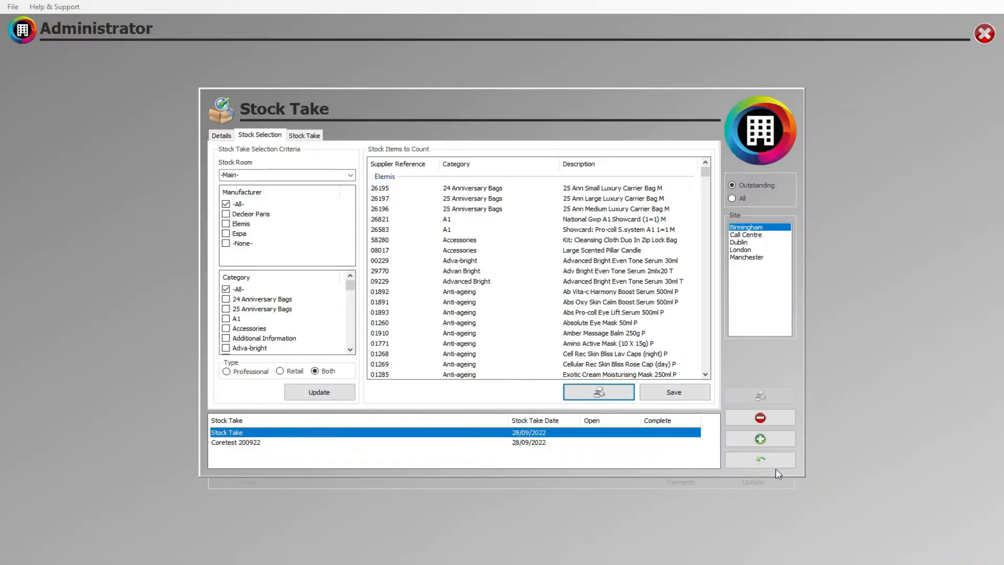
{"action": "left_click", "coordinate": [776, 467]}
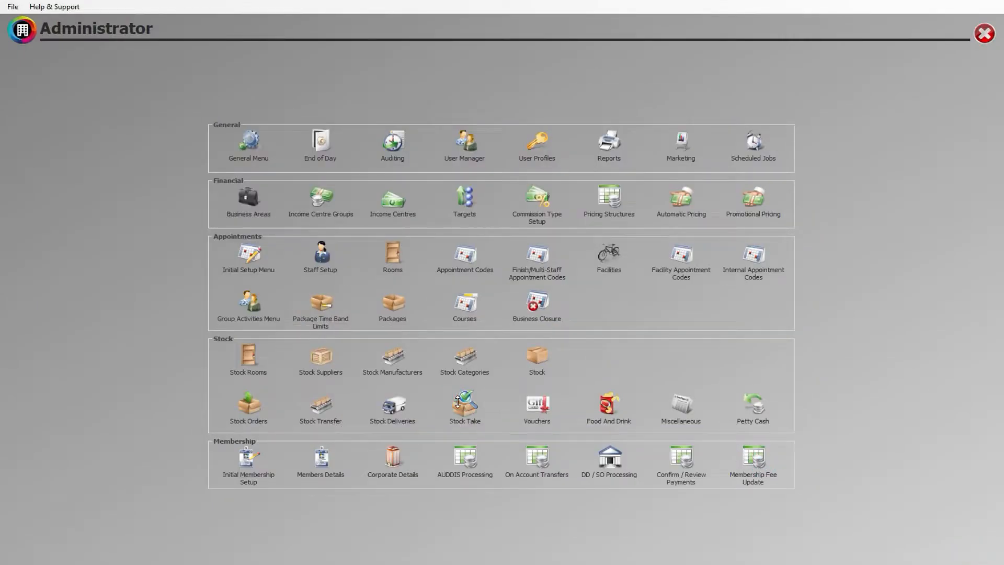
- Reopen Stock Take for Birmingham and show the Stock Take record's stock selection
{"action": "left_click", "coordinate": [458, 402]}
{"action": "left_click", "coordinate": [755, 229]}
{"action": "left_click", "coordinate": [251, 431]}
{"action": "left_click", "coordinate": [242, 137]}
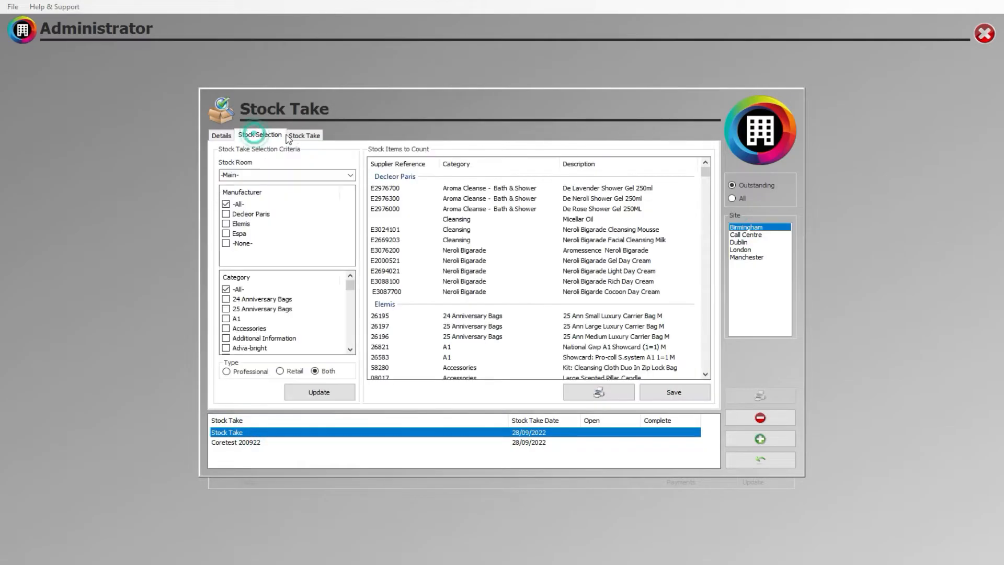
- Look through the items in the count list and open the stock take for counting
{"action": "left_click", "coordinate": [303, 135]}
{"action": "left_click", "coordinate": [348, 239]}
{"action": "left_click", "coordinate": [359, 289]}
{"action": "scroll", "coordinate": [366, 314], "scroll_direction": "down", "scroll_amount": 10}
{"action": "left_click", "coordinate": [276, 290]}
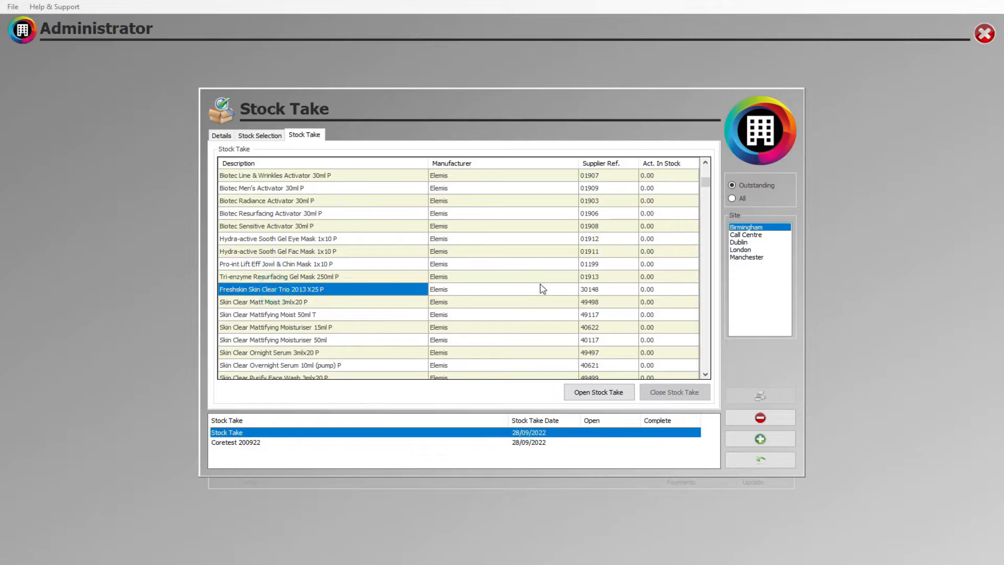
{"action": "left_click", "coordinate": [599, 392]}
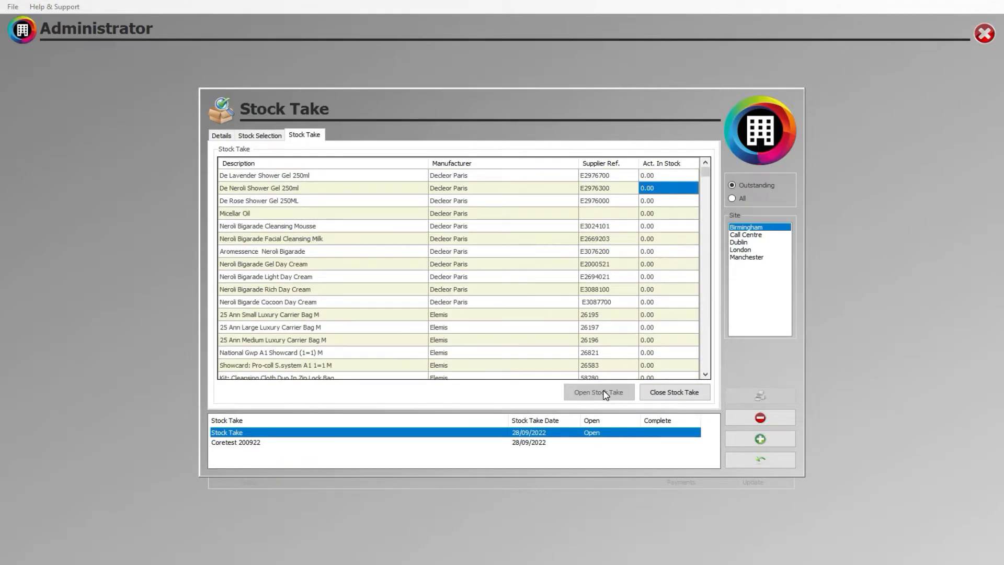
- Set actual stock to 12 for De Neroli Shower Gel 250ml and 1 for Neroli Bigarade Cleansing Mousse, and start closing the stock take
{"action": "left_click", "coordinate": [653, 188]}
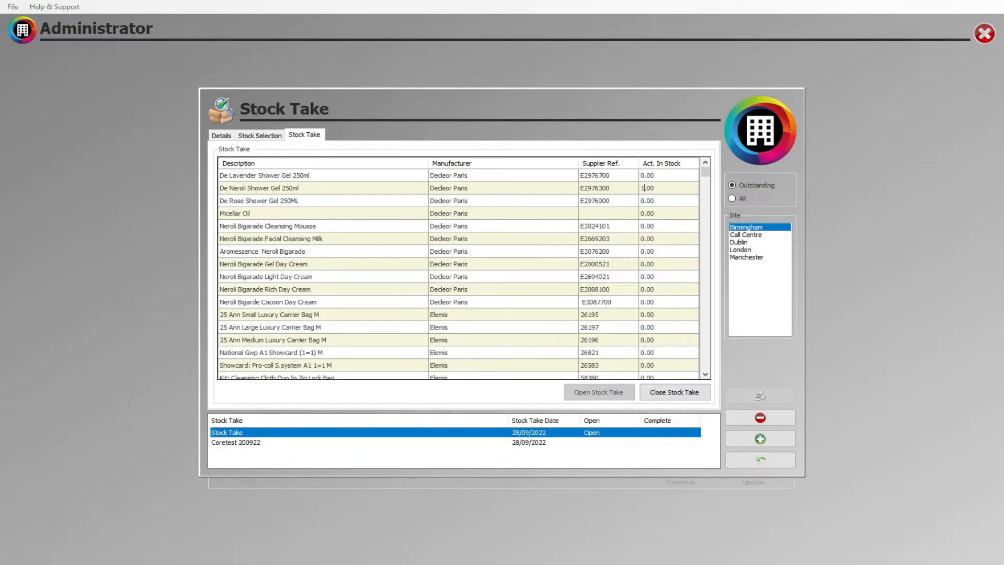
{"action": "left_click", "coordinate": [661, 187]}
{"action": "left_click", "coordinate": [655, 225]}
{"action": "left_click", "coordinate": [640, 225]}
{"action": "left_click_drag", "start_coordinate": [644, 225], "coordinate": [642, 225]}
{"action": "type", "text": "1"}
{"action": "left_click", "coordinate": [659, 392]}
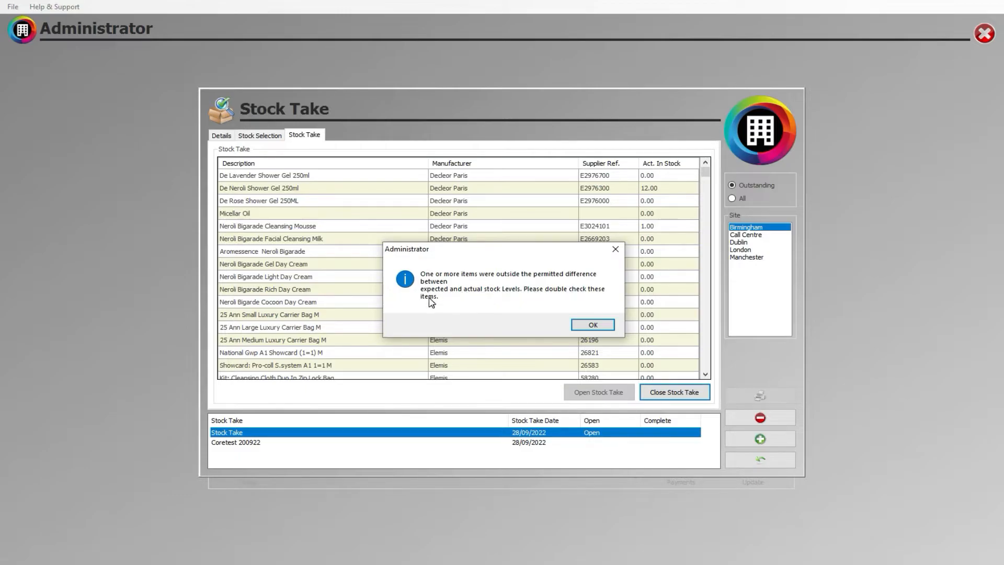
{"action": "left_click", "coordinate": [594, 325]}
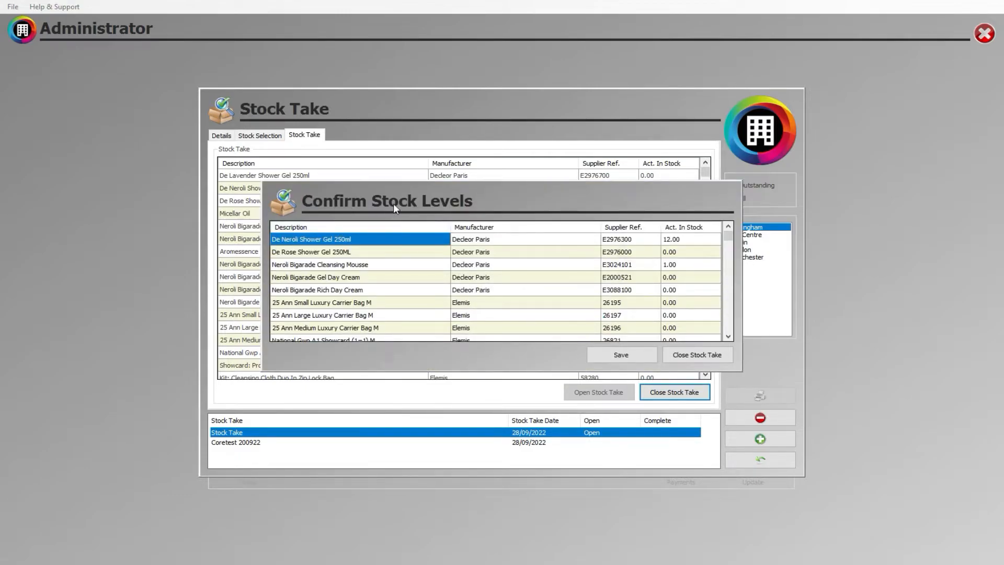
- Correct the actual stock to 12 for Neroli Bigarade Gel Day Cream and 5 for 25 Ann Small Luxury Carrier Bag M, and close the stock take
{"action": "left_click", "coordinate": [342, 264]}
{"action": "left_click", "coordinate": [668, 265]}
{"action": "left_click", "coordinate": [671, 277]}
{"action": "left_click", "coordinate": [666, 277]}
{"action": "type", "text": "12"}
{"action": "left_click", "coordinate": [665, 302]}
{"action": "left_click", "coordinate": [664, 303]}
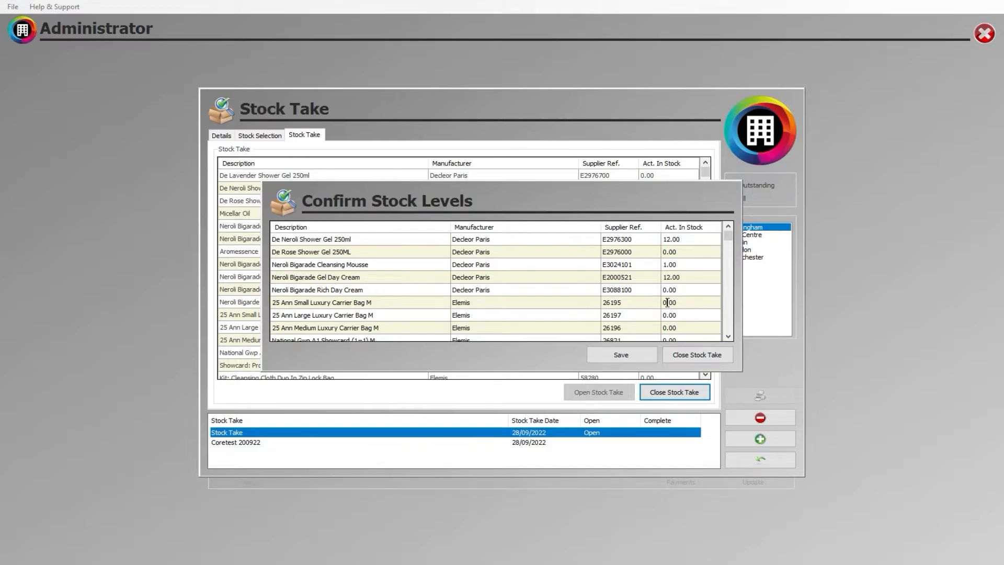
{"action": "type", "text": "5"}
{"action": "left_click", "coordinate": [685, 355]}
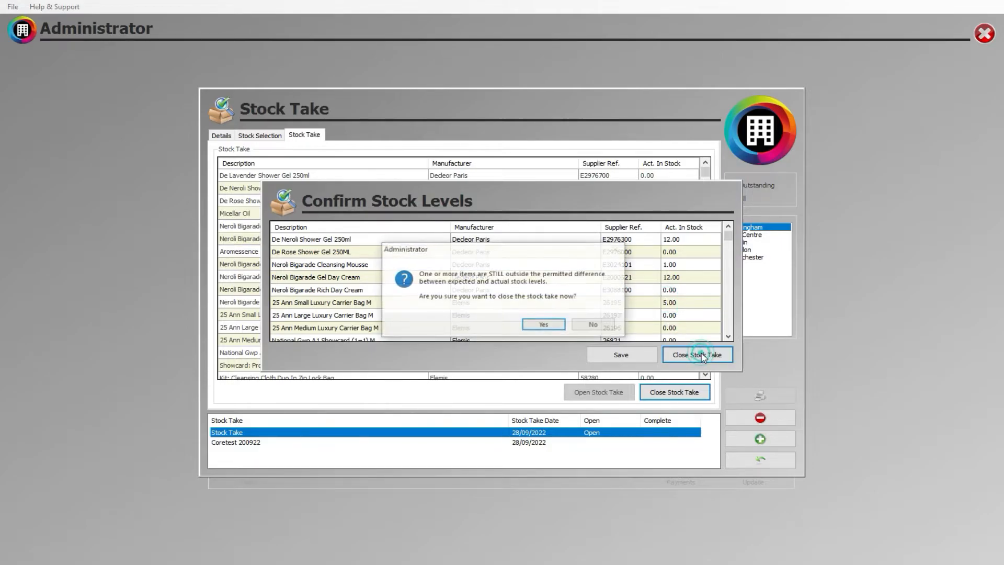
{"action": "left_click", "coordinate": [543, 326]}
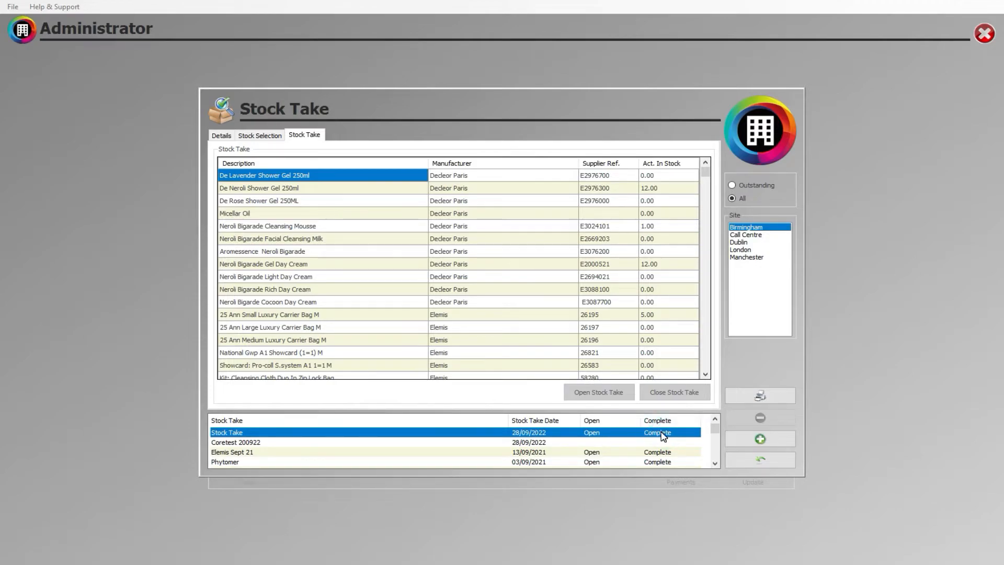
- Open the adjustments report for the completed stock take and examine the previous and actual levels, differences and costs
{"action": "left_click", "coordinate": [760, 395]}
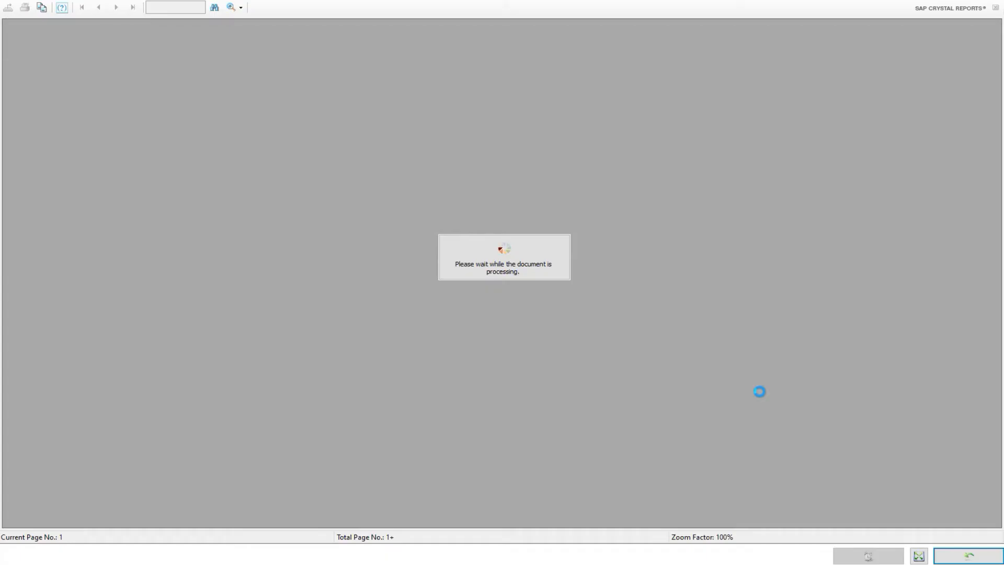
{"action": "scroll", "coordinate": [471, 220], "scroll_direction": "down", "scroll_amount": 3}
{"action": "scroll", "coordinate": [444, 219], "scroll_direction": "up", "scroll_amount": 3}
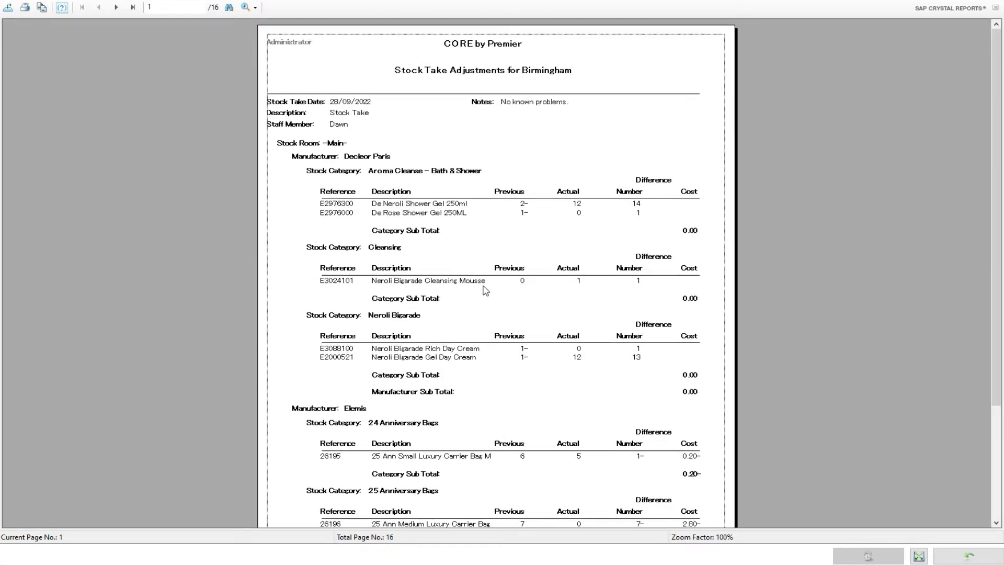
{"action": "scroll", "coordinate": [484, 287], "scroll_direction": "down", "scroll_amount": 3}
{"action": "scroll", "coordinate": [471, 282], "scroll_direction": "up", "scroll_amount": 5}
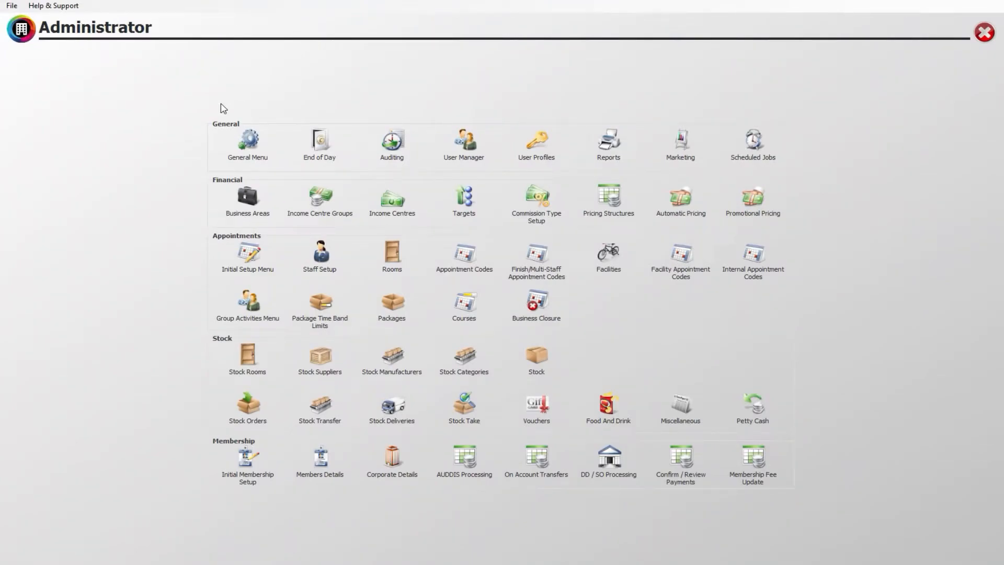
- Open the stock orders for the Development site and start a new order
{"action": "left_click", "coordinate": [249, 403]}
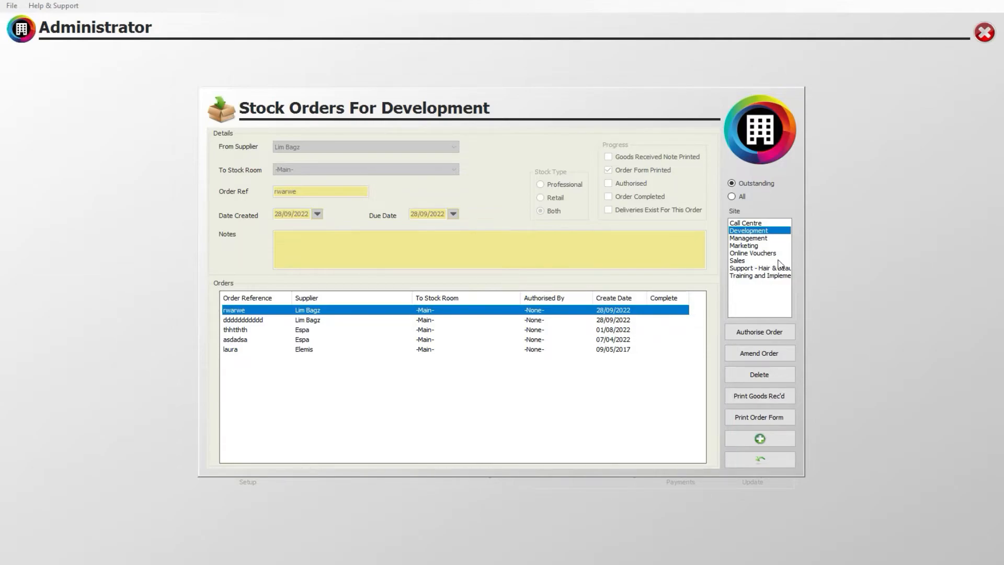
{"action": "left_click", "coordinate": [756, 224]}
{"action": "left_click", "coordinate": [756, 230]}
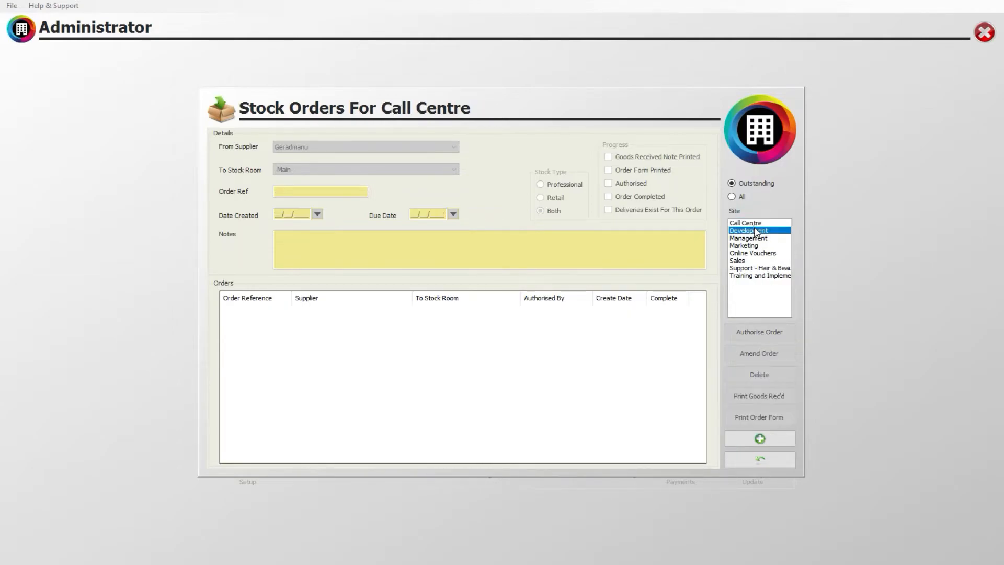
{"action": "left_click", "coordinate": [751, 441]}
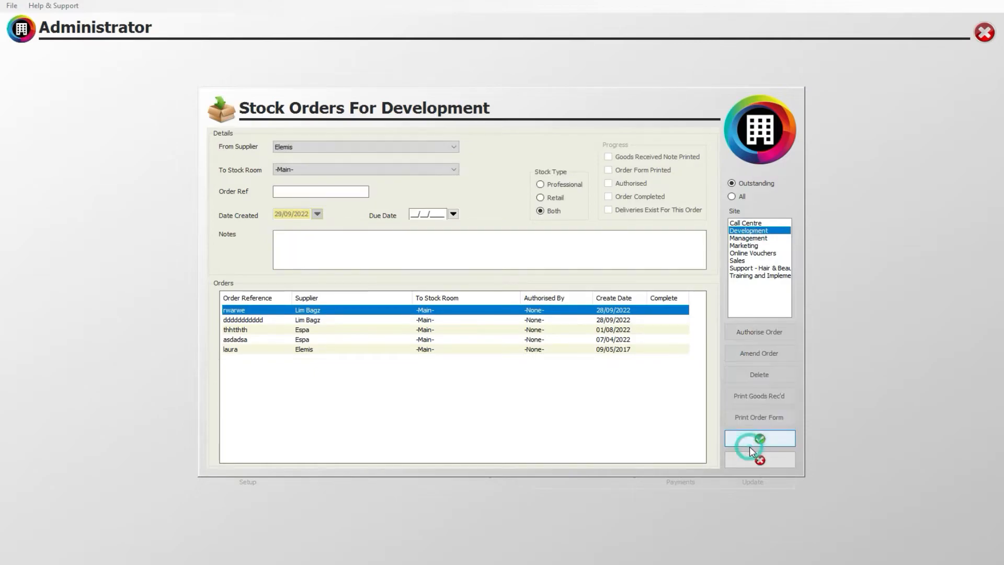
- Set the order's supplier to Elemis and the receiving stock room to -Main-, and enter the order reference
{"action": "left_click", "coordinate": [296, 146]}
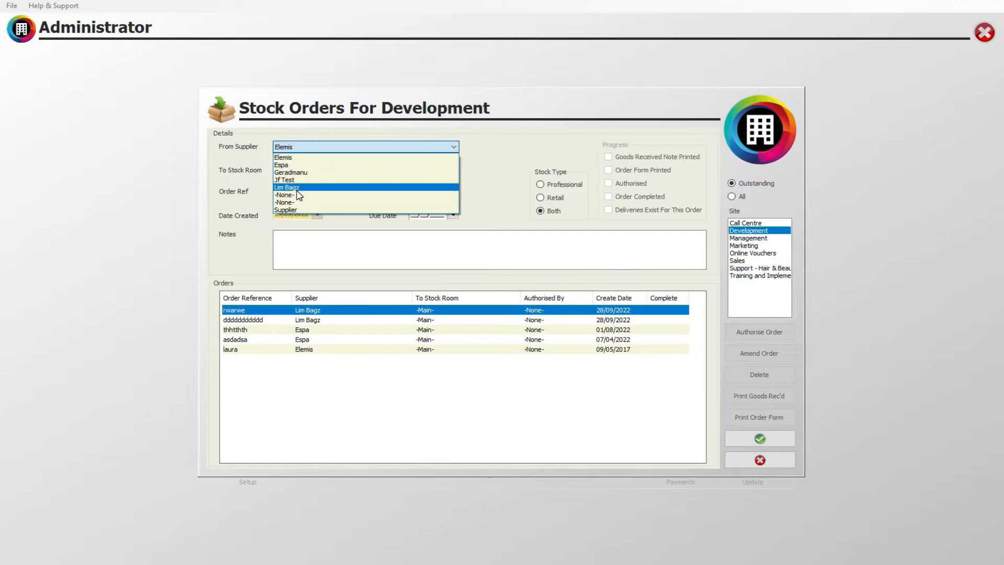
{"action": "left_click", "coordinate": [295, 172]}
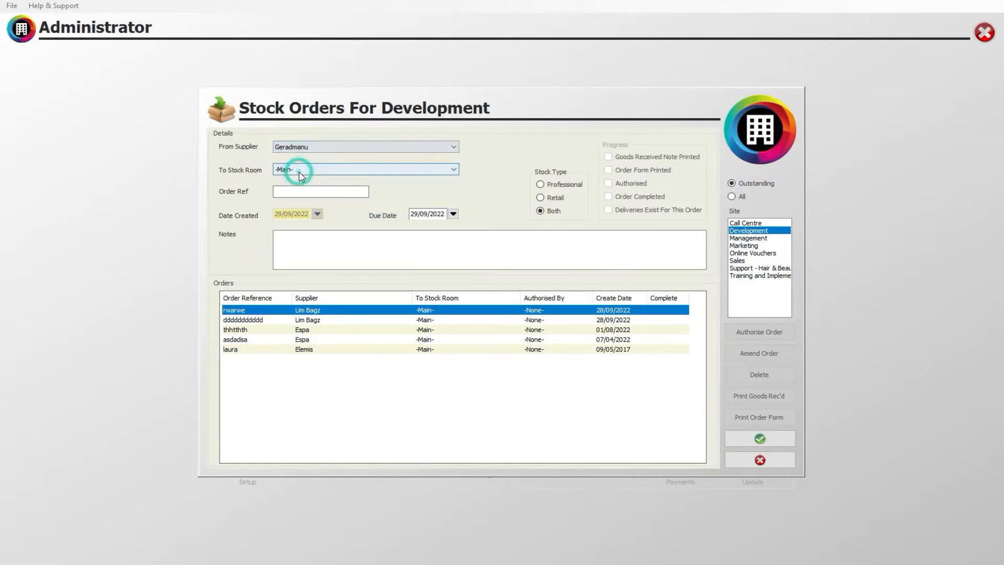
{"action": "left_click", "coordinate": [323, 174]}
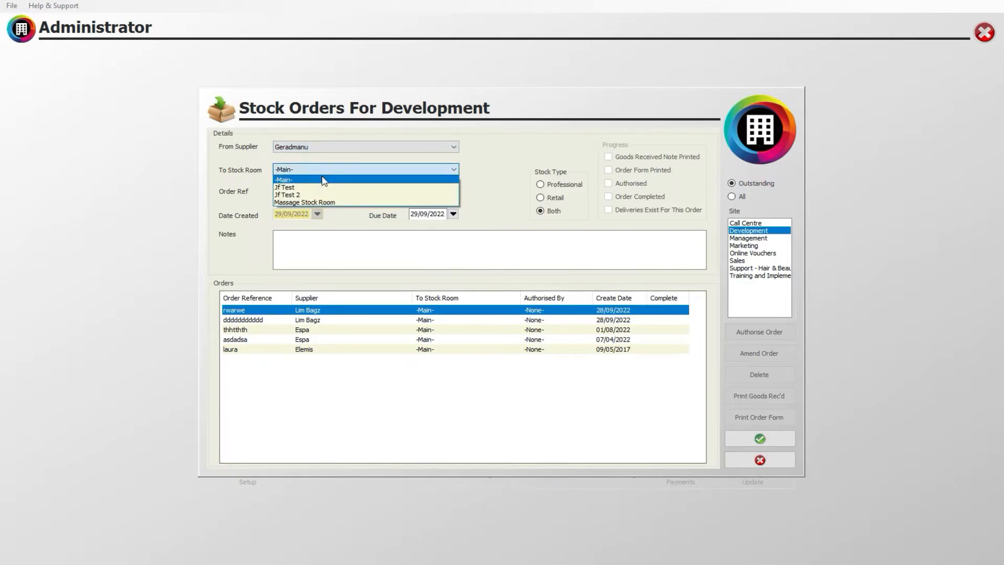
{"action": "left_click", "coordinate": [326, 180]}
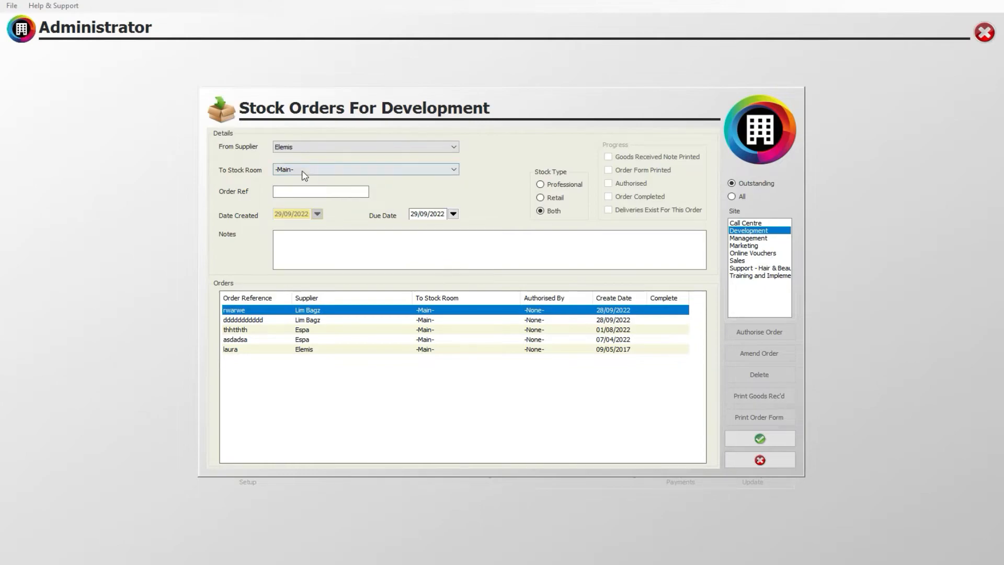
{"action": "left_click", "coordinate": [300, 174]}
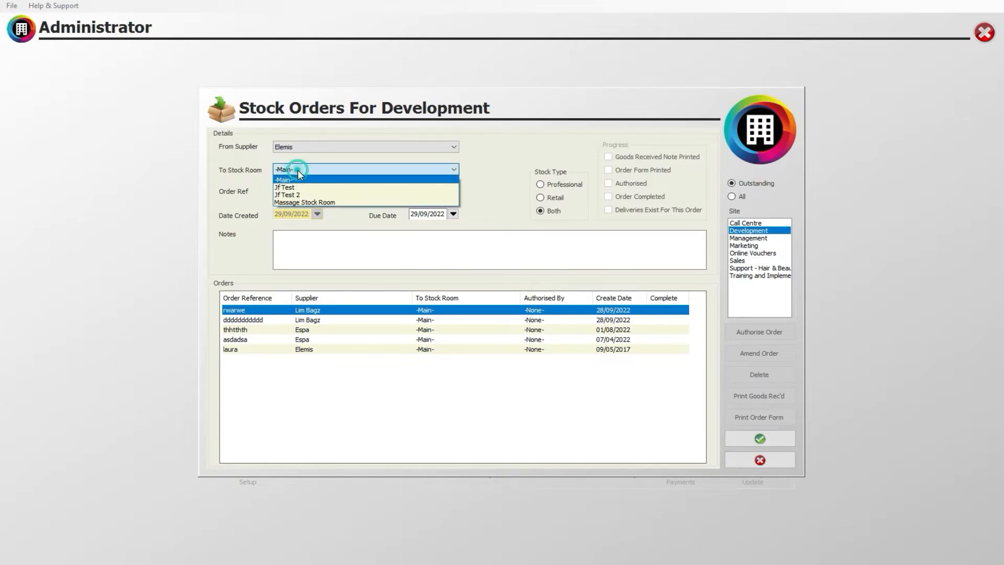
{"action": "left_click", "coordinate": [292, 180]}
{"action": "left_click", "coordinate": [300, 191]}
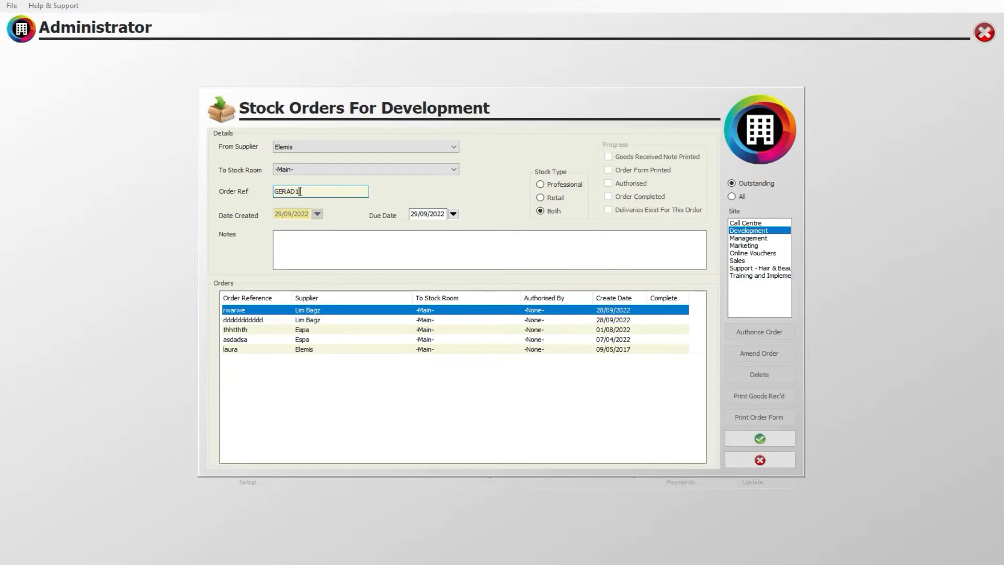
- Set the order's due date to 29/10/2022
{"action": "left_click", "coordinate": [304, 241]}
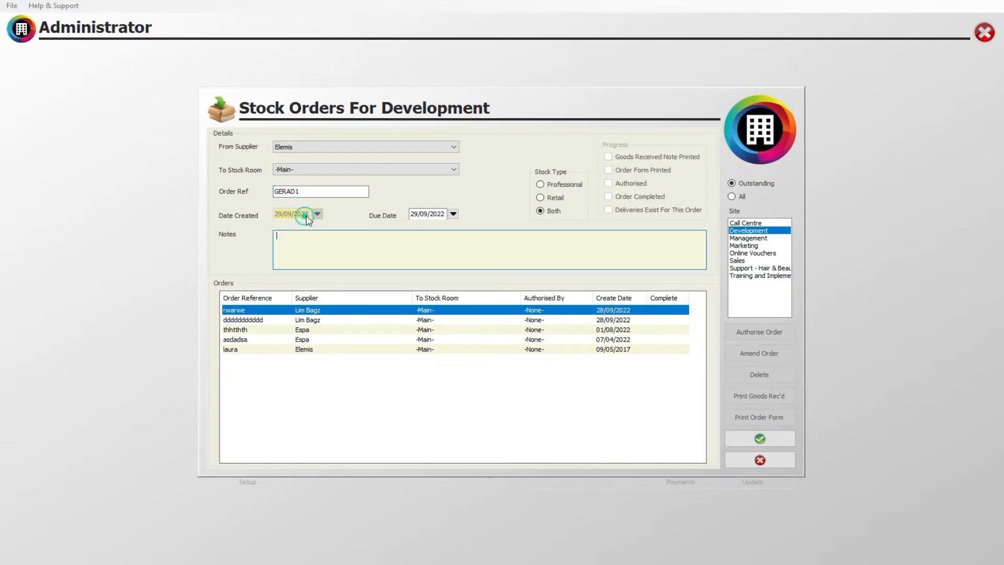
{"action": "left_click", "coordinate": [452, 213]}
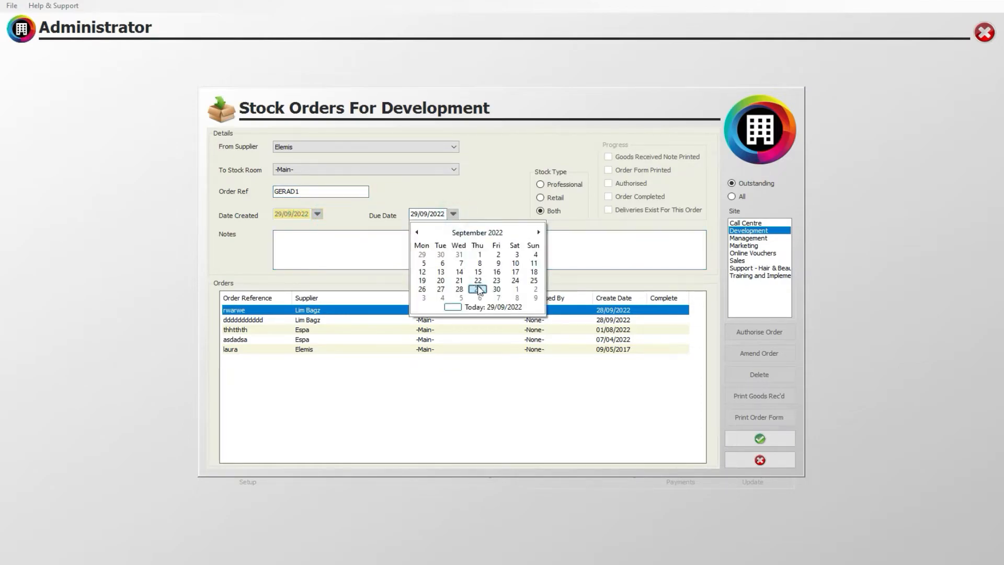
{"action": "left_click", "coordinate": [478, 289]}
{"action": "left_click", "coordinate": [453, 214]}
{"action": "left_click", "coordinate": [538, 232]}
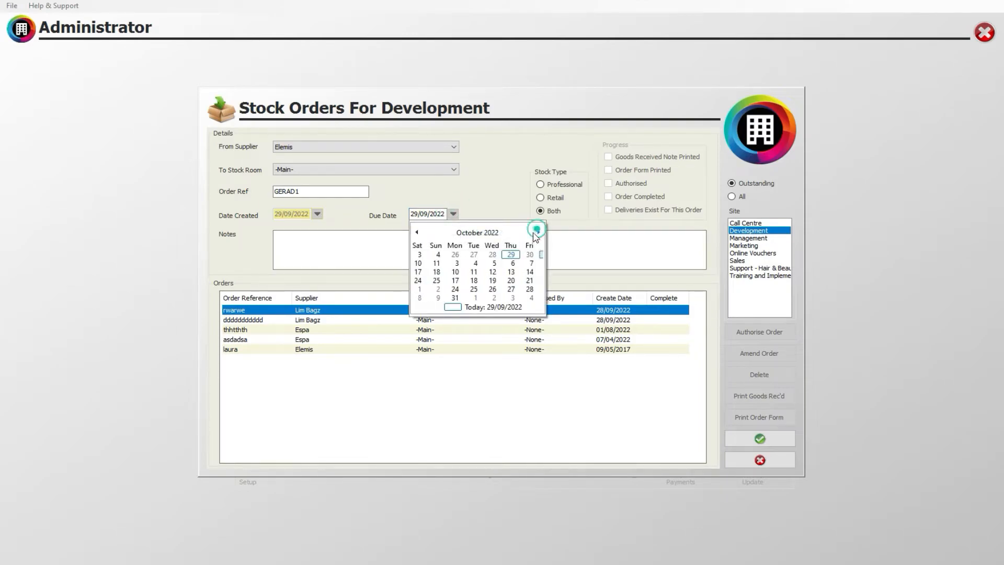
{"action": "left_click", "coordinate": [515, 290]}
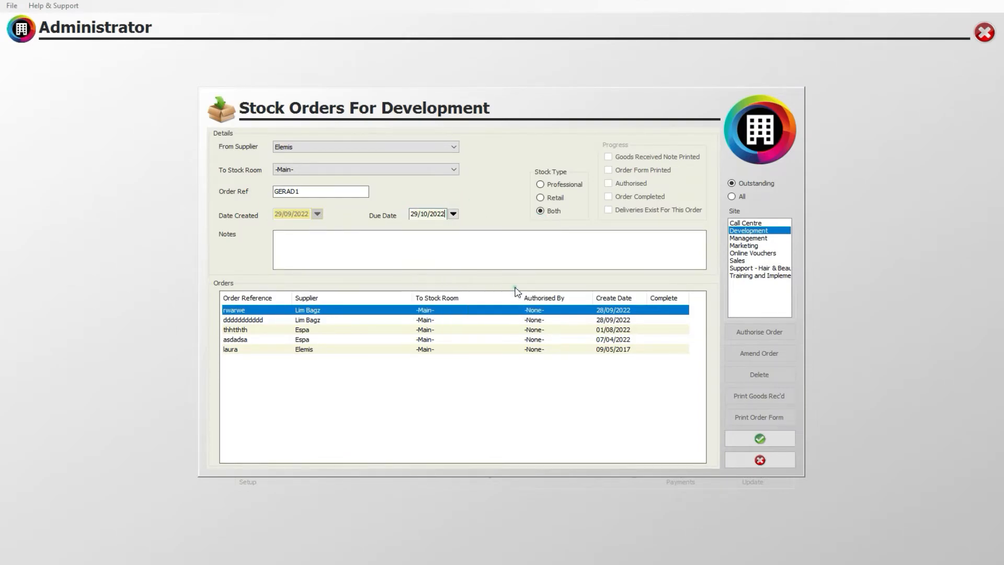
- Go through the stock type choices and confirm the order header to open its item lines
{"action": "left_click", "coordinate": [540, 198]}
{"action": "left_click", "coordinate": [541, 211]}
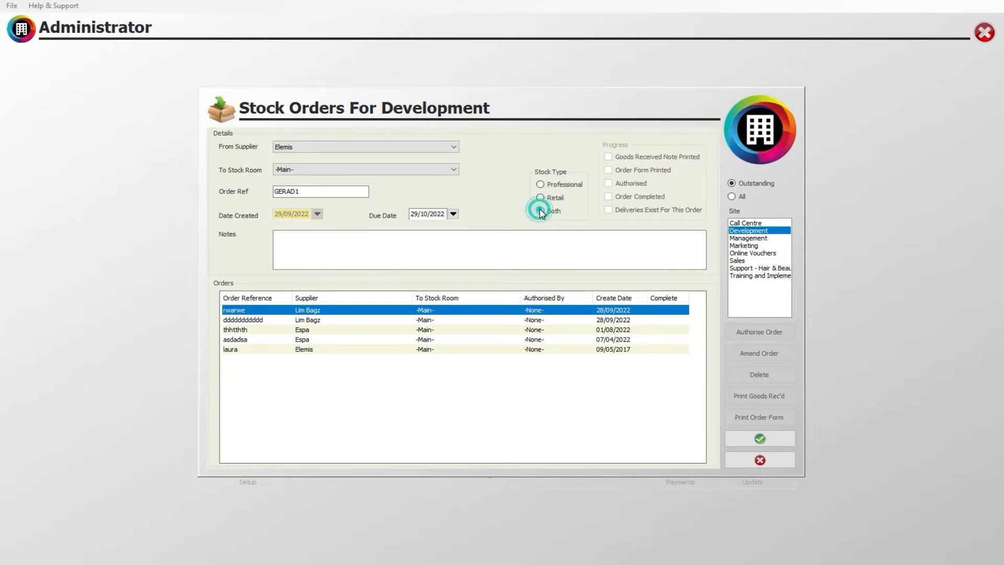
{"action": "left_click", "coordinate": [541, 186]}
{"action": "left_click", "coordinate": [455, 249]}
{"action": "left_click", "coordinate": [760, 438]}
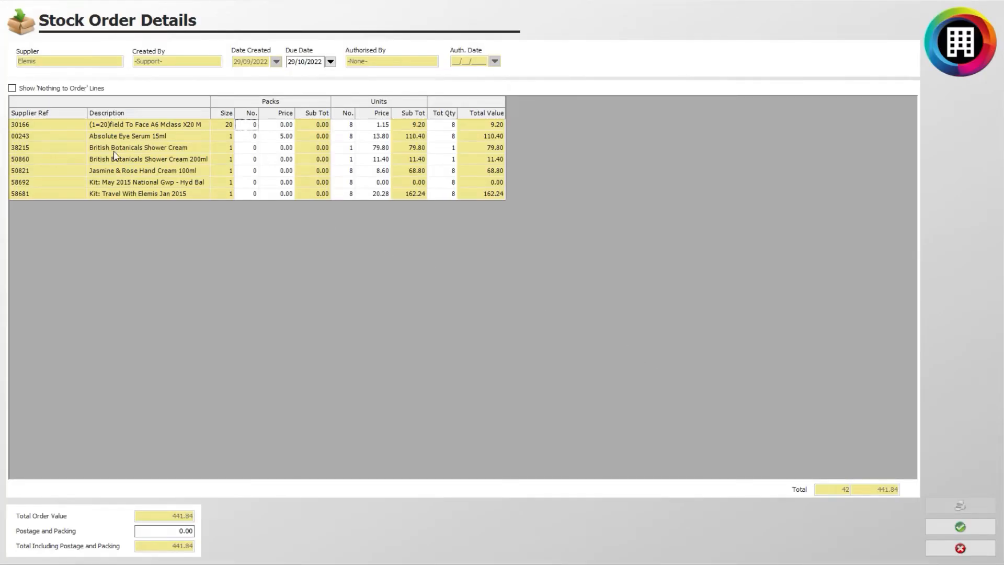
- Change the total quantity to 7 for Absolute Eye Serum 15ml and to 0 for British Botanicals Shower Cream
{"action": "left_click", "coordinate": [449, 137]}
{"action": "left_click", "coordinate": [379, 138]}
{"action": "left_click", "coordinate": [451, 137]}
{"action": "type", "text": "7"}
{"action": "left_click", "coordinate": [453, 147]}
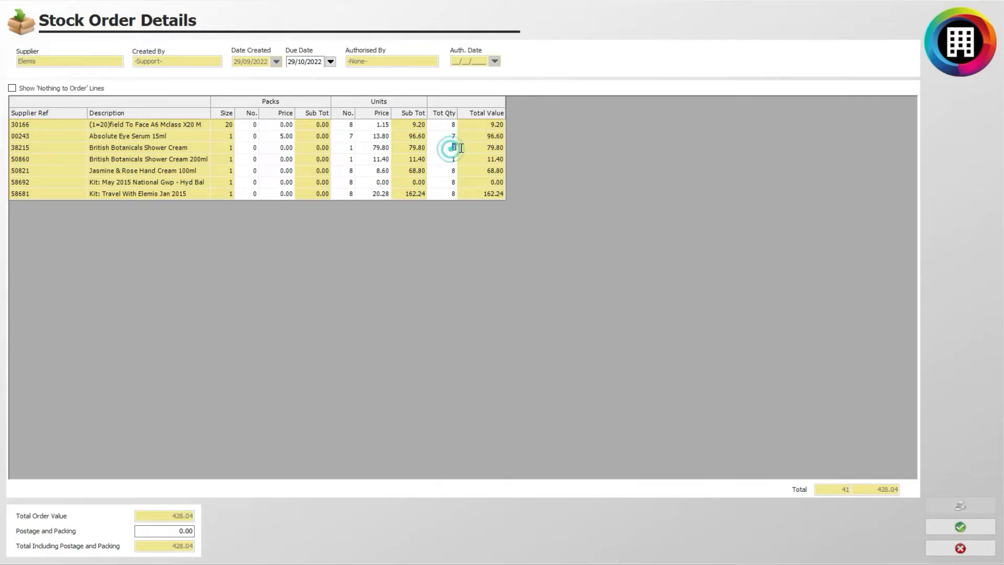
{"action": "type", "text": "0"}
- Temporarily show the 'Nothing to Order' lines and try to set the total quantity of Soothing Apricot Toner 500ml P to 1
{"action": "left_click", "coordinate": [11, 88]}
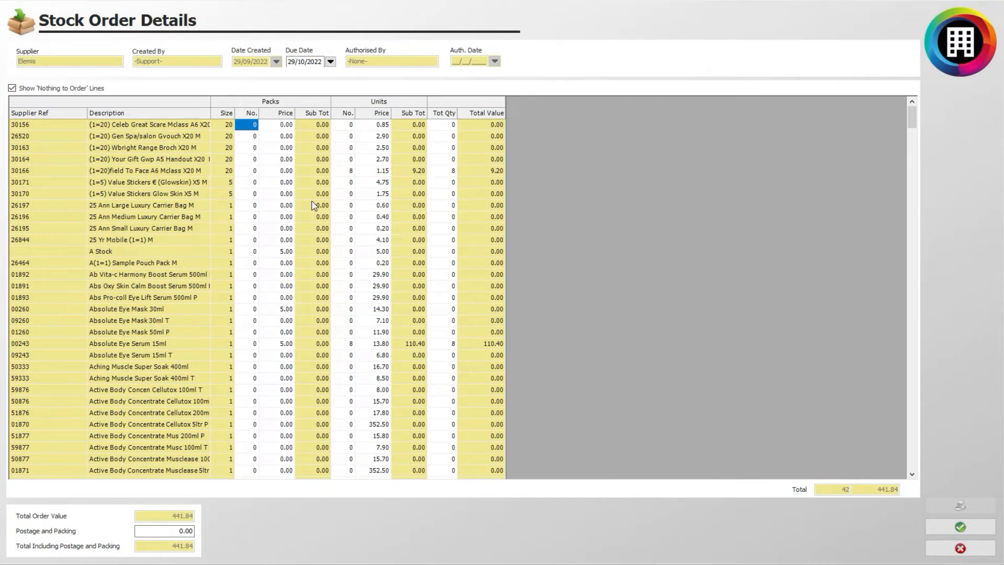
{"action": "left_click_drag", "start_coordinate": [912, 117], "coordinate": [910, 398]}
{"action": "left_click", "coordinate": [199, 259]}
{"action": "left_click", "coordinate": [275, 261]}
{"action": "left_click", "coordinate": [439, 261]}
{"action": "type", "text": "1"}
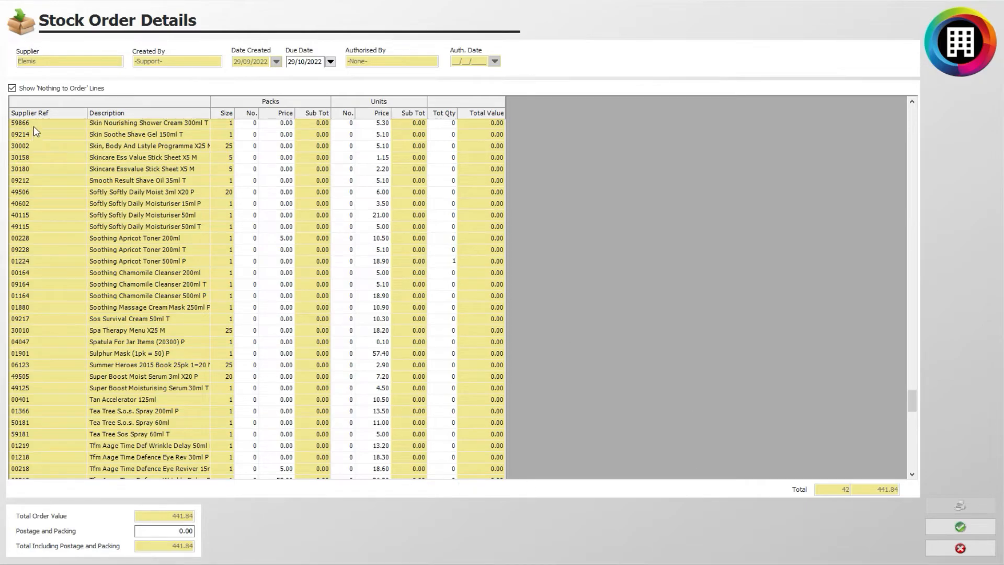
{"action": "left_click", "coordinate": [12, 88]}
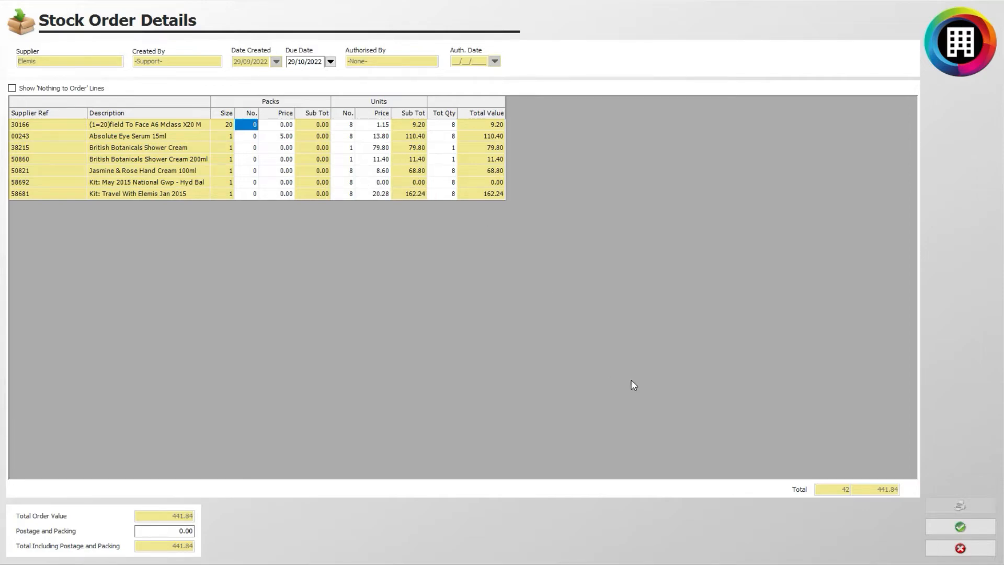
- Save the order with a Goods Received Note but without an order form, and close the stock orders
{"action": "left_click", "coordinate": [956, 527]}
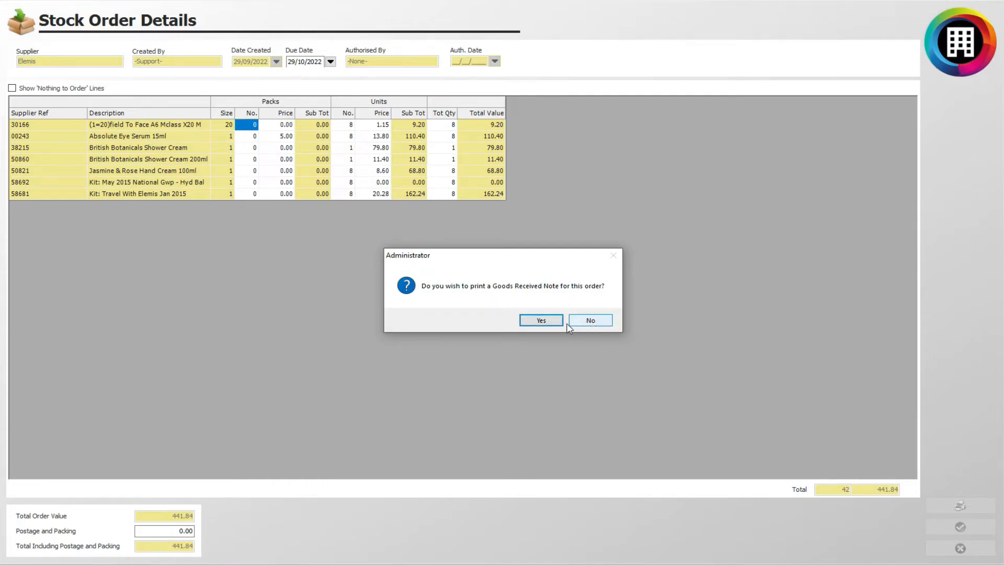
{"action": "left_click", "coordinate": [541, 323]}
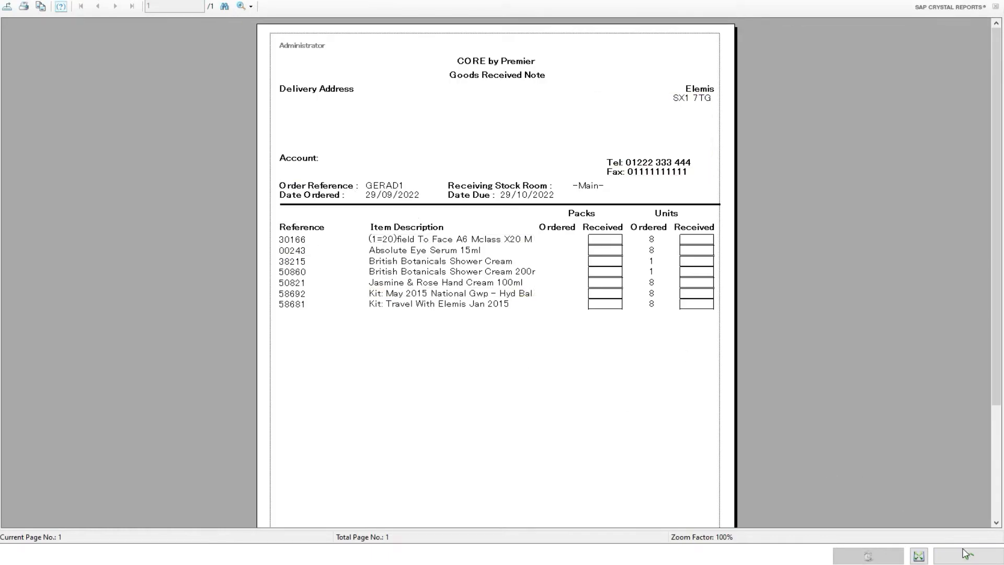
{"action": "left_click", "coordinate": [966, 553]}
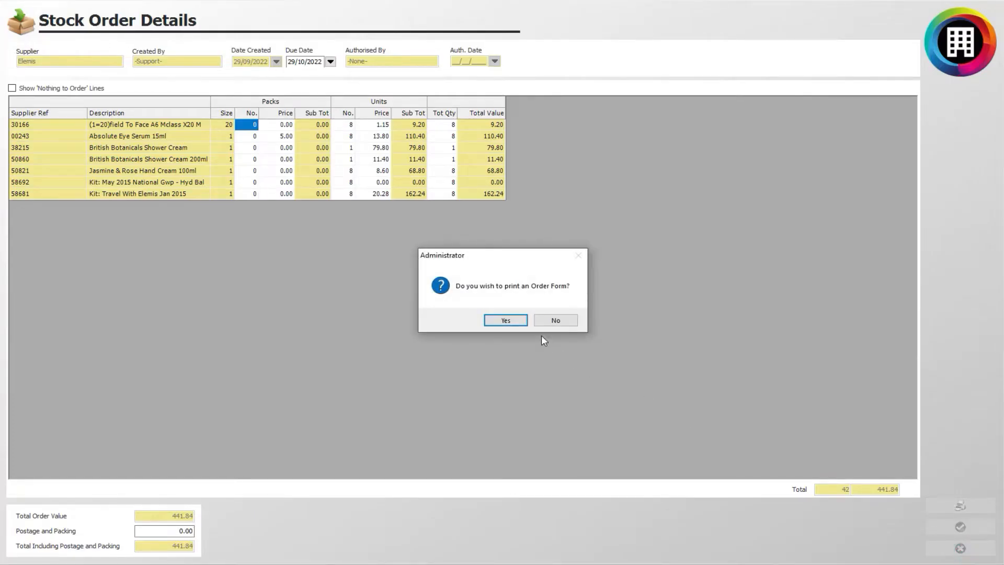
{"action": "left_click", "coordinate": [544, 323]}
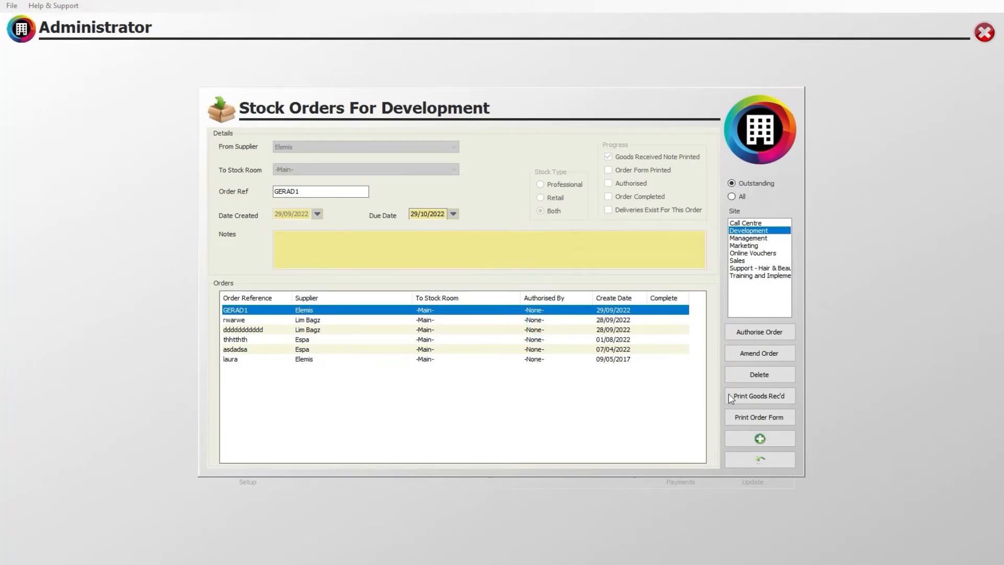
{"action": "left_click", "coordinate": [761, 460]}
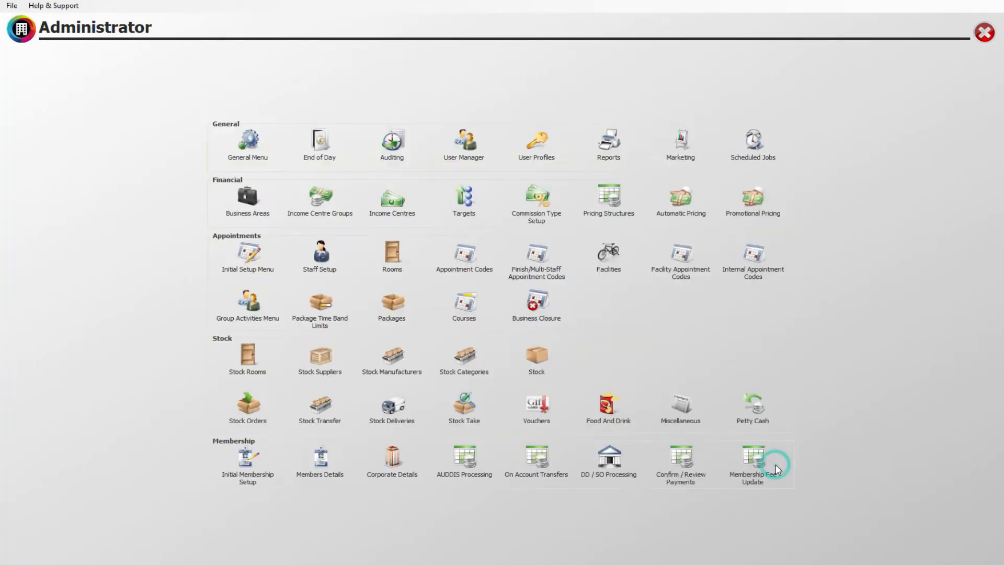
- Start a new stock transfer for Development, from the Development site's -Main- room with Elemis as supplier
{"action": "left_click", "coordinate": [324, 412]}
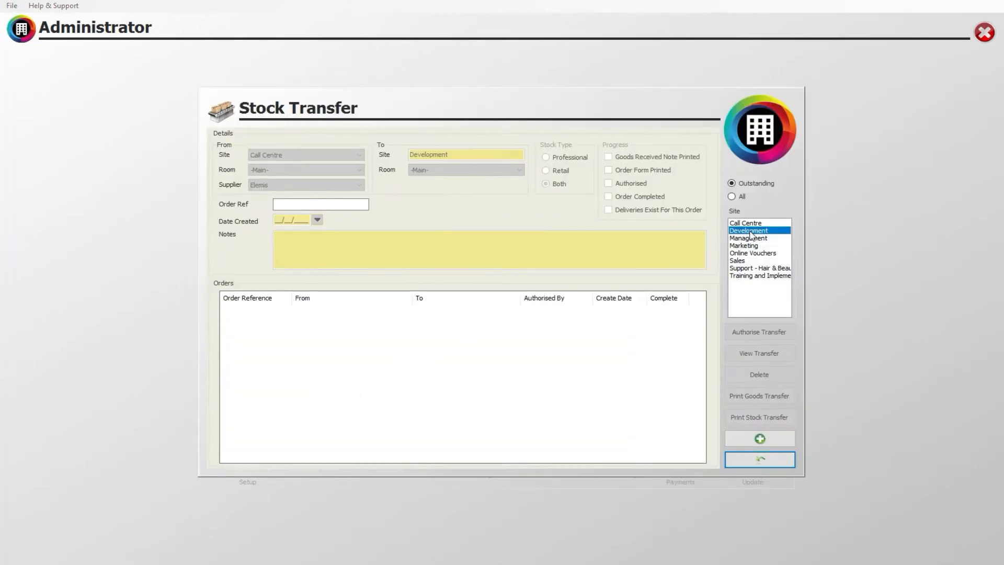
{"action": "left_click", "coordinate": [760, 439]}
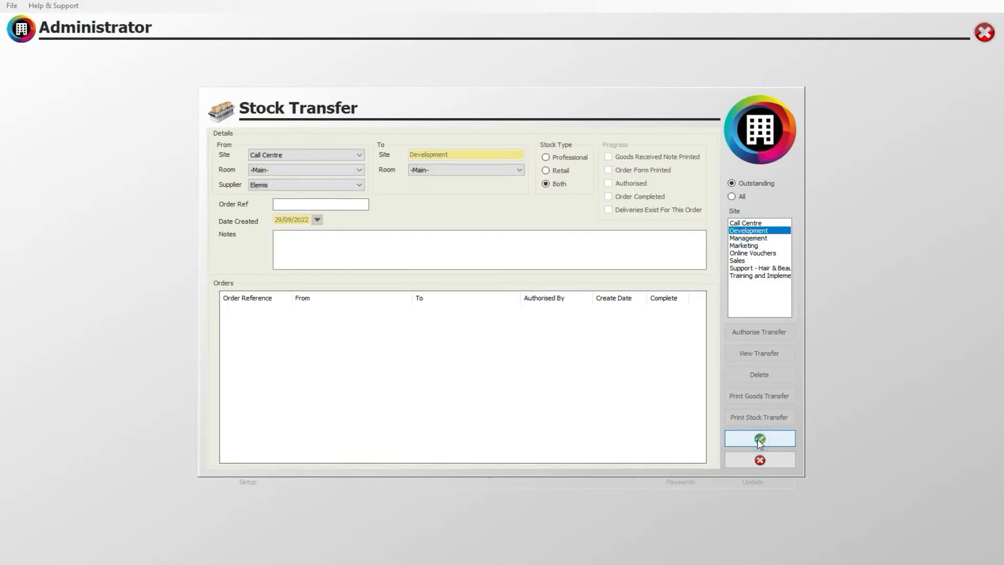
{"action": "left_click", "coordinate": [303, 155]}
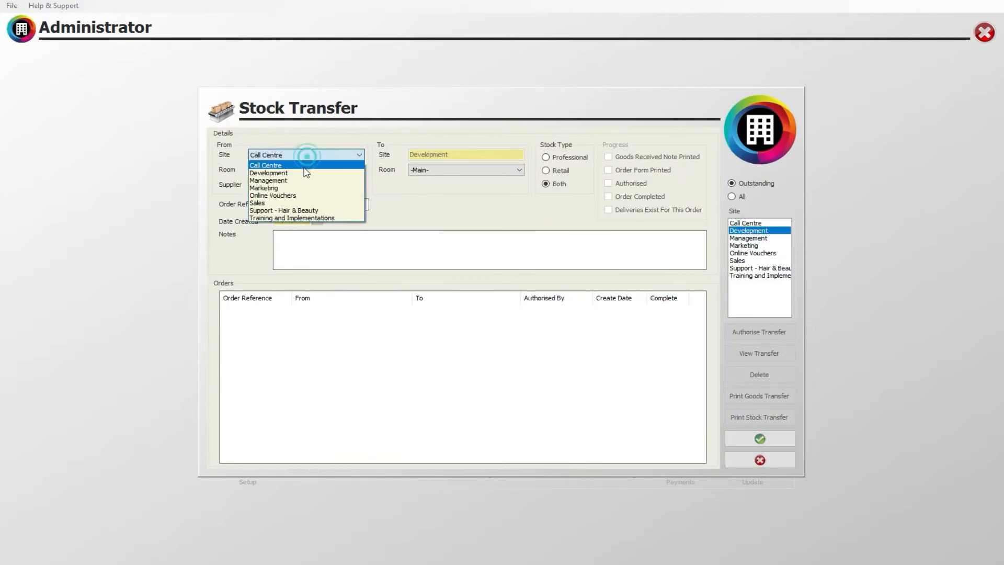
{"action": "left_click", "coordinate": [302, 173]}
{"action": "left_click", "coordinate": [329, 171]}
{"action": "left_click", "coordinate": [329, 181]}
{"action": "left_click", "coordinate": [330, 184]}
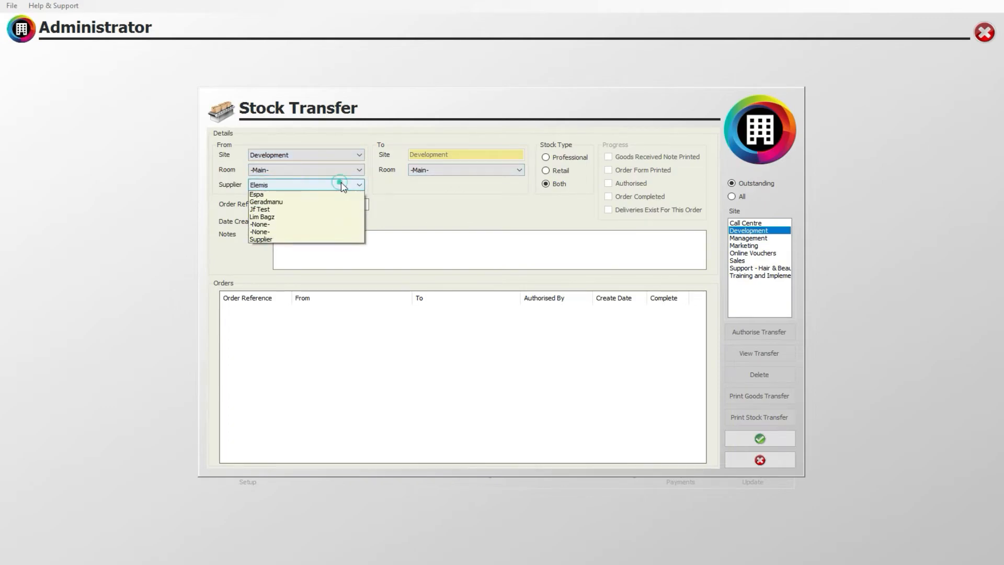
{"action": "left_click", "coordinate": [335, 198]}
- Enter the stock transfer's order reference, try to confirm the transfer, and leave the stock transfers
{"action": "left_click", "coordinate": [324, 203]}
{"action": "type", "text": "GERAD1"}
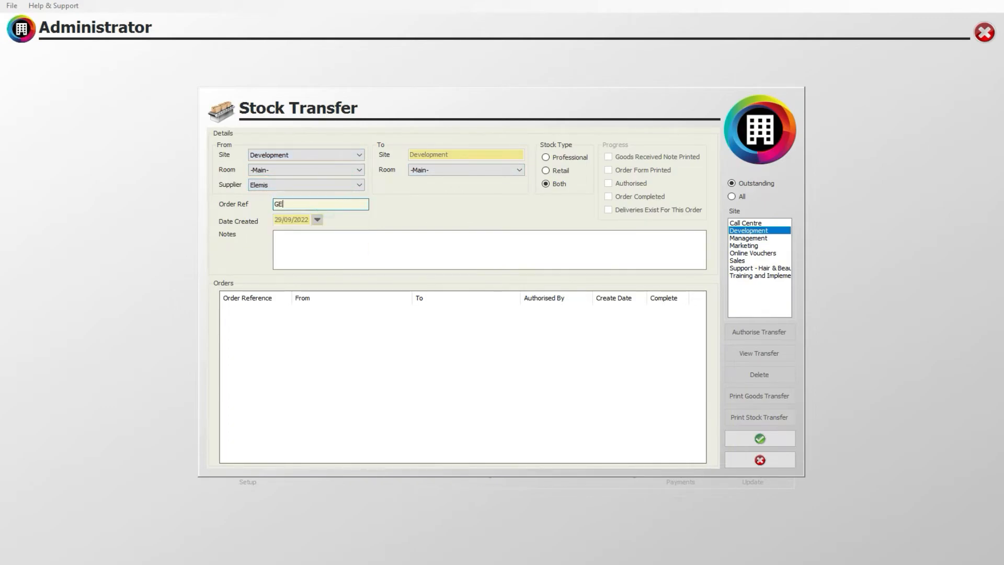
{"action": "left_click", "coordinate": [760, 439]}
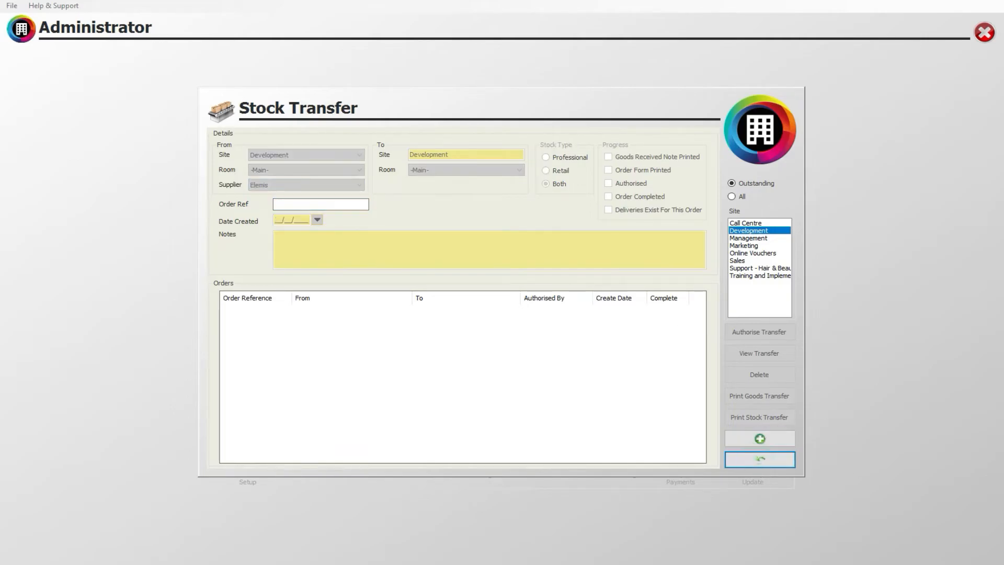
{"action": "left_click", "coordinate": [760, 459]}
{"action": "left_click", "coordinate": [591, 363]}
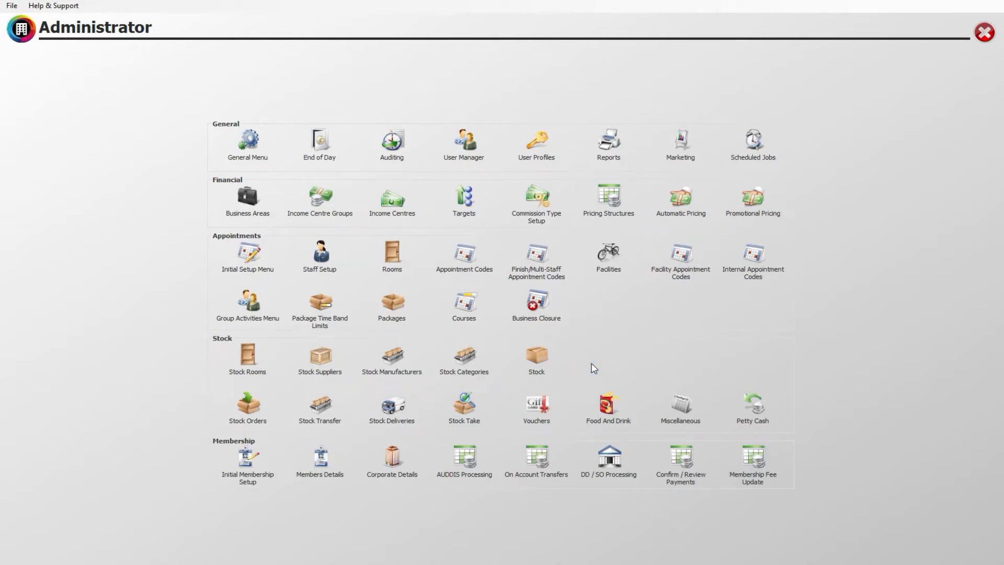
- Open the stock deliveries and look through the delivery records of the Development site
{"action": "left_click", "coordinate": [391, 406]}
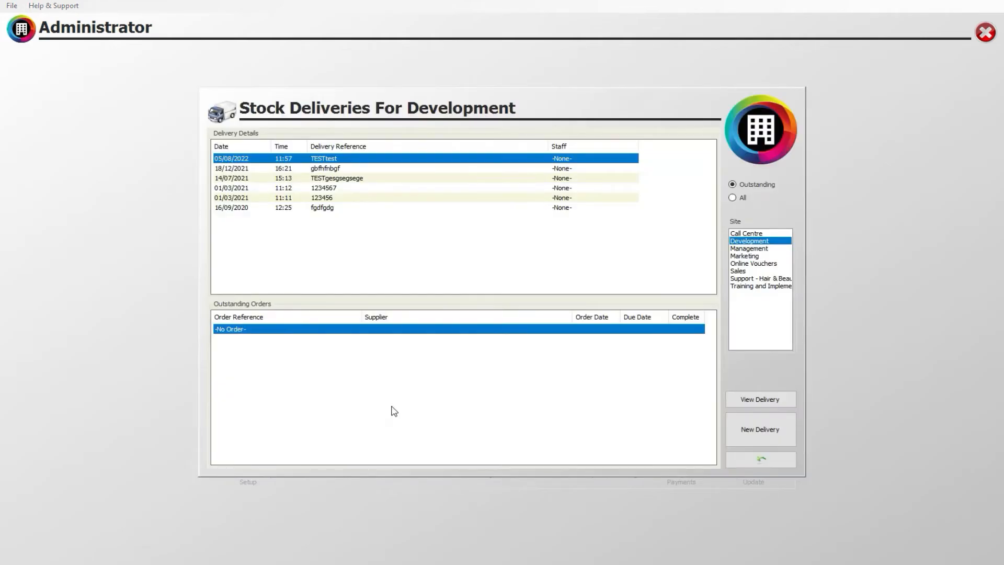
{"action": "left_click", "coordinate": [315, 168]}
{"action": "left_click", "coordinate": [319, 178]}
{"action": "left_click", "coordinate": [322, 158]}
{"action": "left_click", "coordinate": [327, 197]}
{"action": "left_click", "coordinate": [335, 159]}
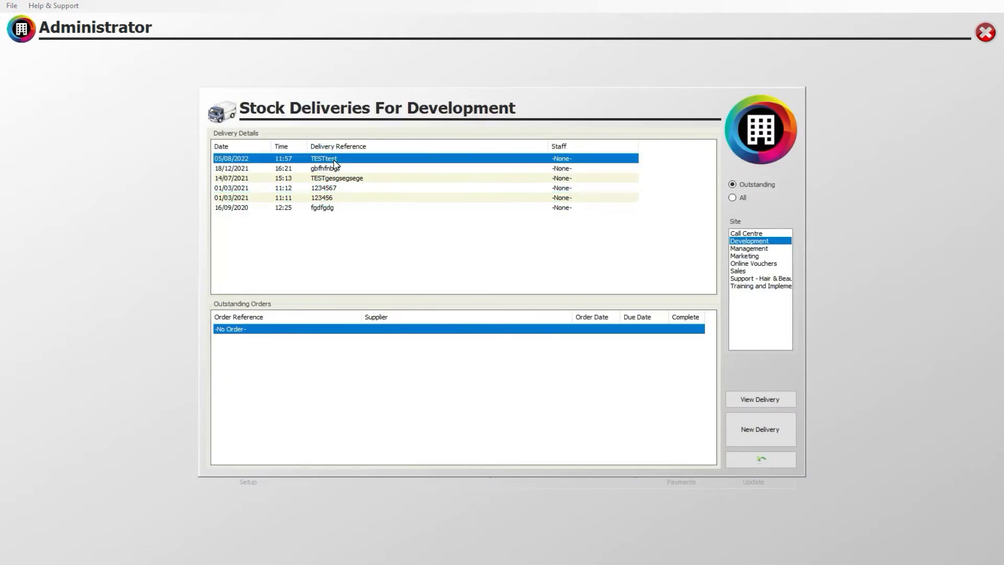
- Start a new delivery for the outstanding Espa order of the Training and Implementations site
{"action": "left_click", "coordinate": [782, 286]}
{"action": "left_click", "coordinate": [314, 349]}
{"action": "left_click", "coordinate": [308, 339]}
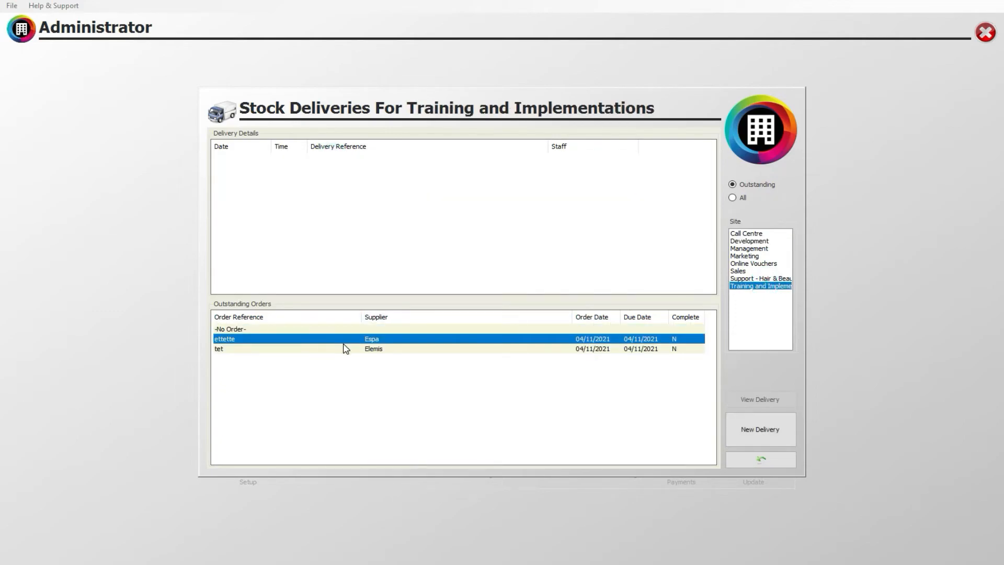
{"action": "left_click", "coordinate": [760, 425]}
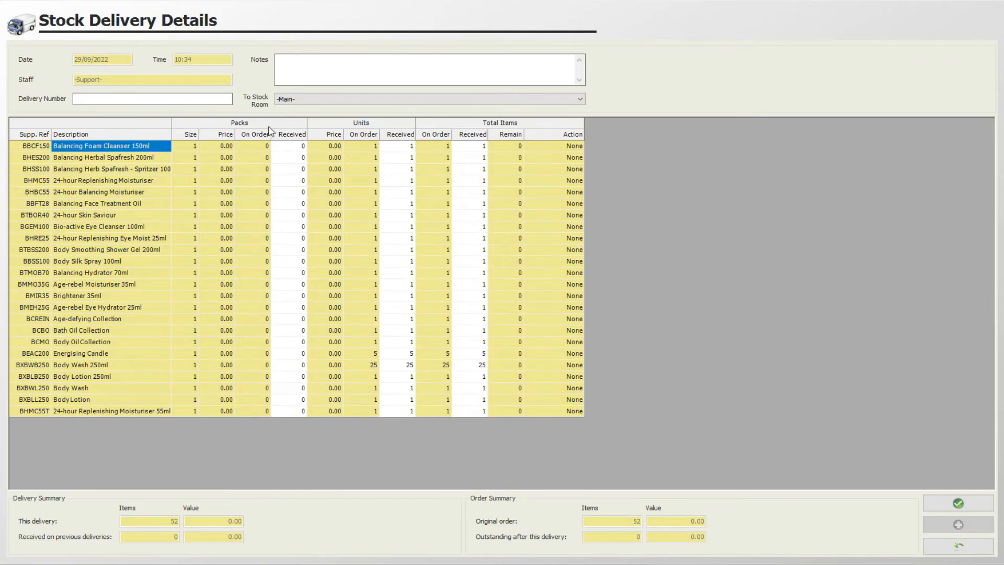
- Enter the delivery number and check the received units and total items of Balancing Foam Cleanser 150ml
{"action": "left_click", "coordinate": [133, 157]}
{"action": "left_click", "coordinate": [118, 99]}
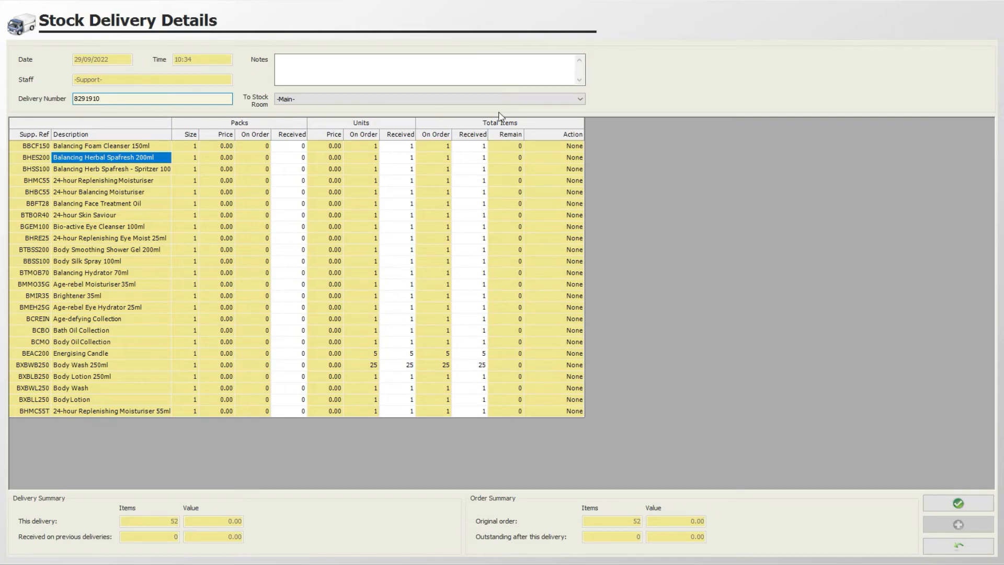
{"action": "left_click", "coordinate": [476, 150]}
{"action": "left_click", "coordinate": [404, 151]}
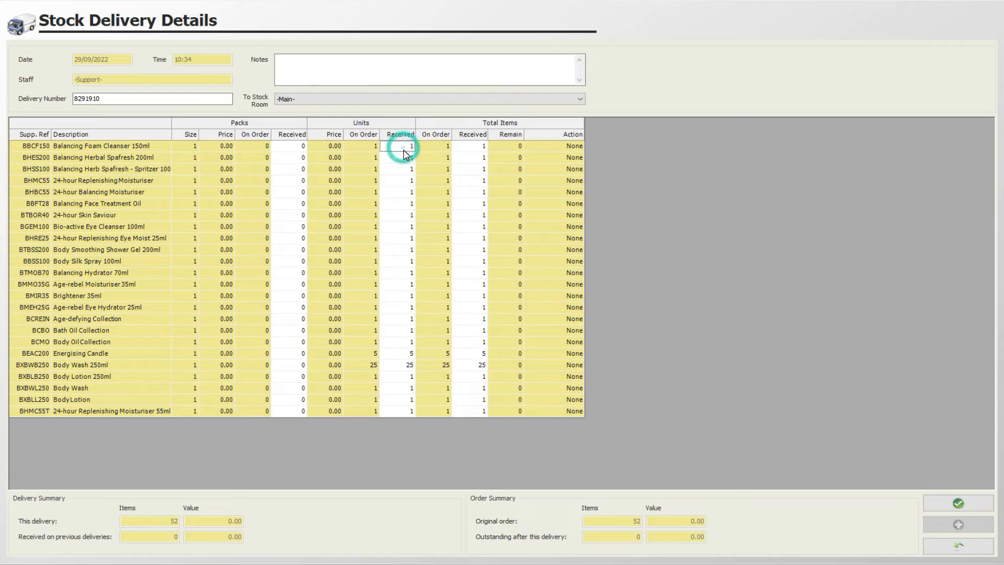
{"action": "left_click", "coordinate": [479, 145]}
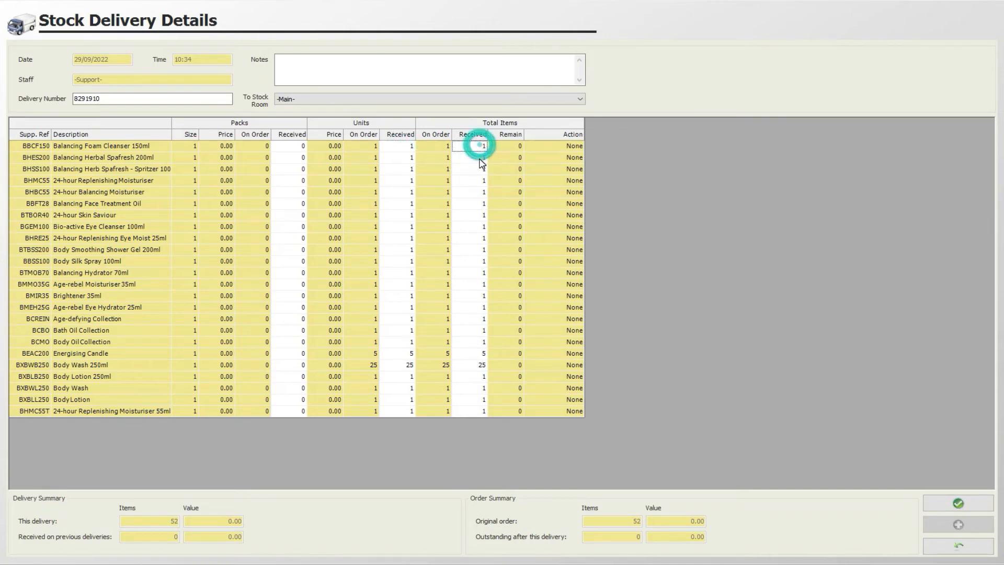
- Set the received packs of Balancing Foam Cleanser 150ml to 1 and acknowledge the quantity warning
{"action": "left_click", "coordinate": [294, 146]}
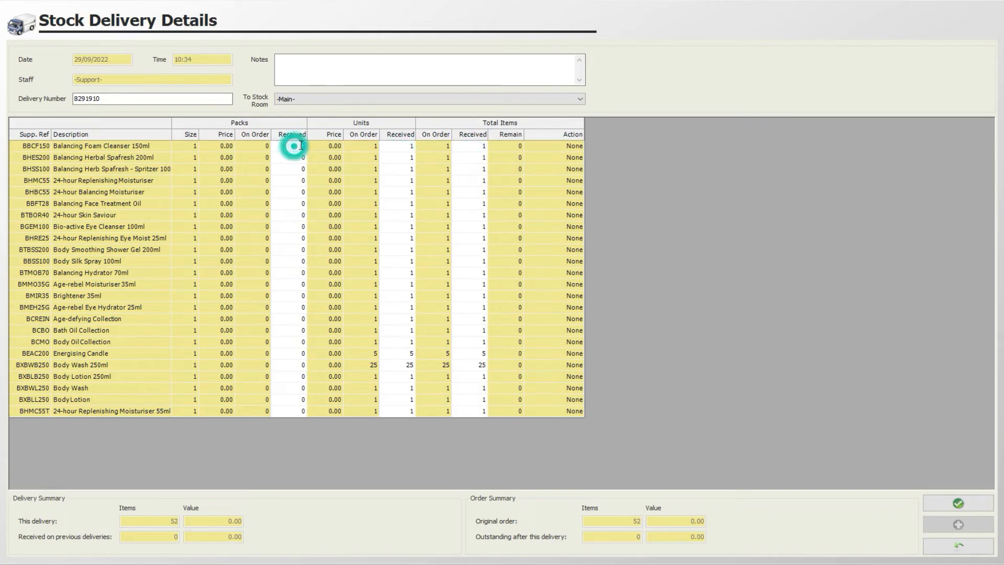
{"action": "type", "text": "1"}
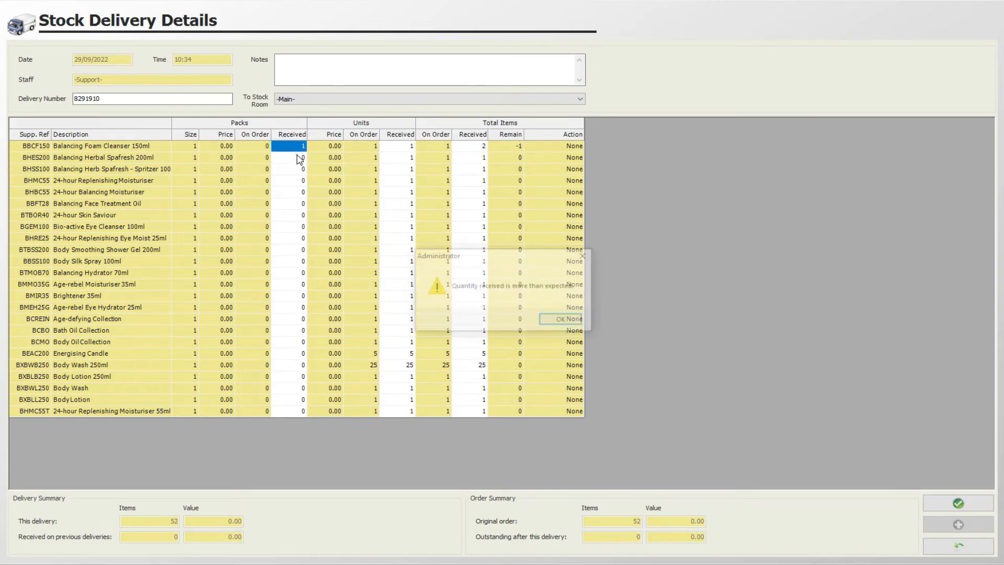
{"action": "left_click", "coordinate": [565, 321]}
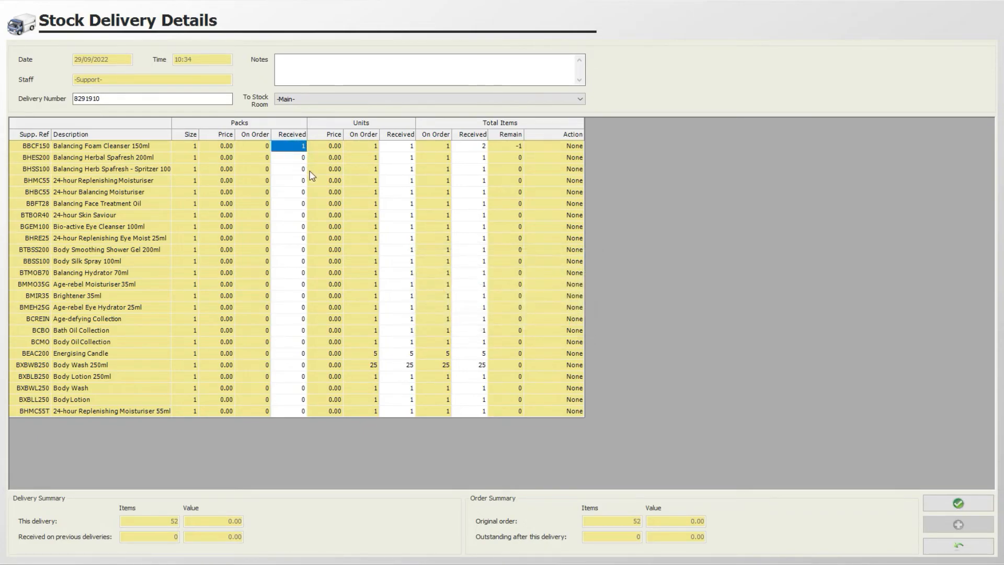
- Check the part-delivery actions in the delivery lines and the supplier's default setting, and confirm the delivery for the Espa order
{"action": "left_click", "coordinate": [572, 147]}
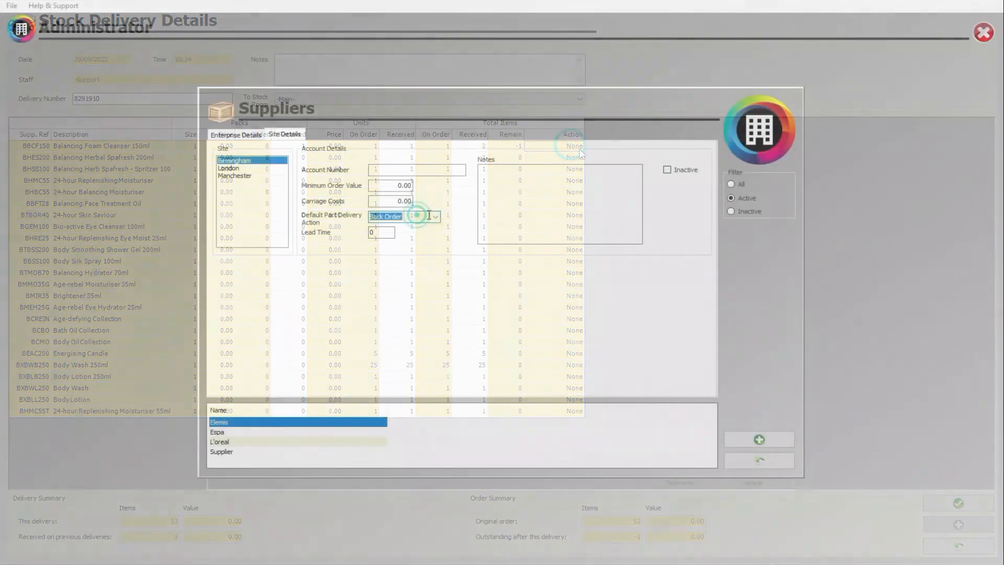
{"action": "left_click", "coordinate": [432, 215]}
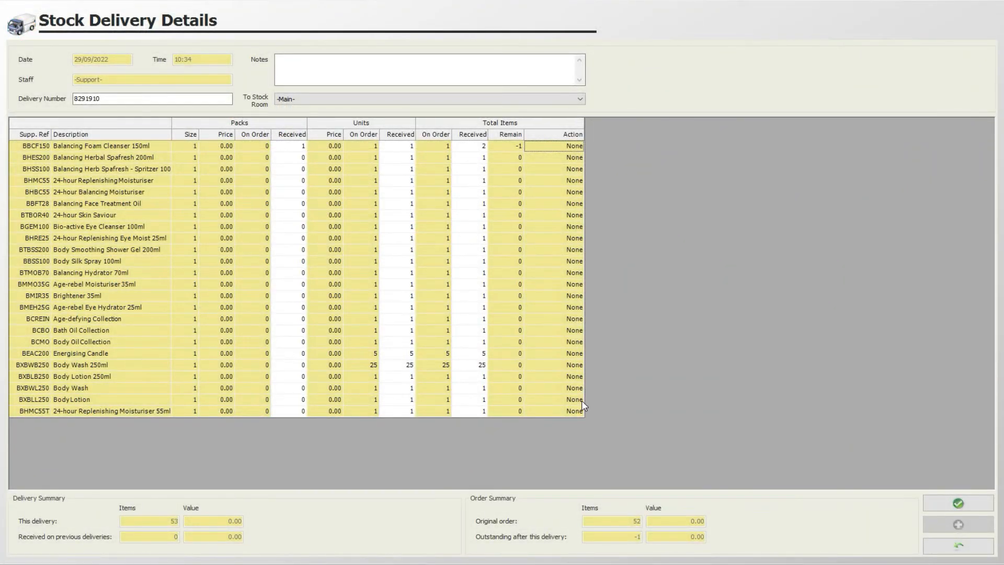
{"action": "left_click", "coordinate": [581, 400]}
{"action": "left_click", "coordinate": [958, 502]}
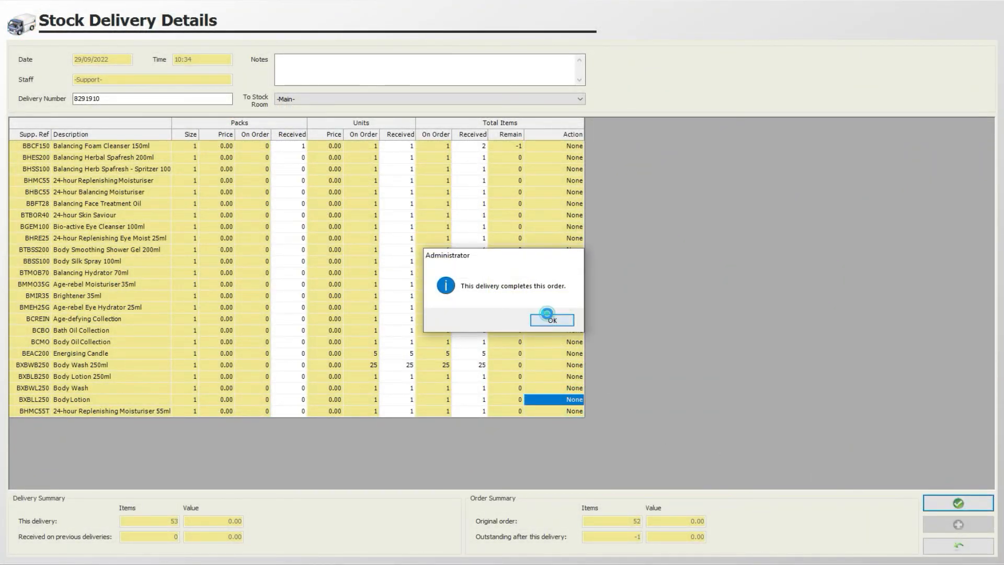
{"action": "left_click", "coordinate": [548, 318]}
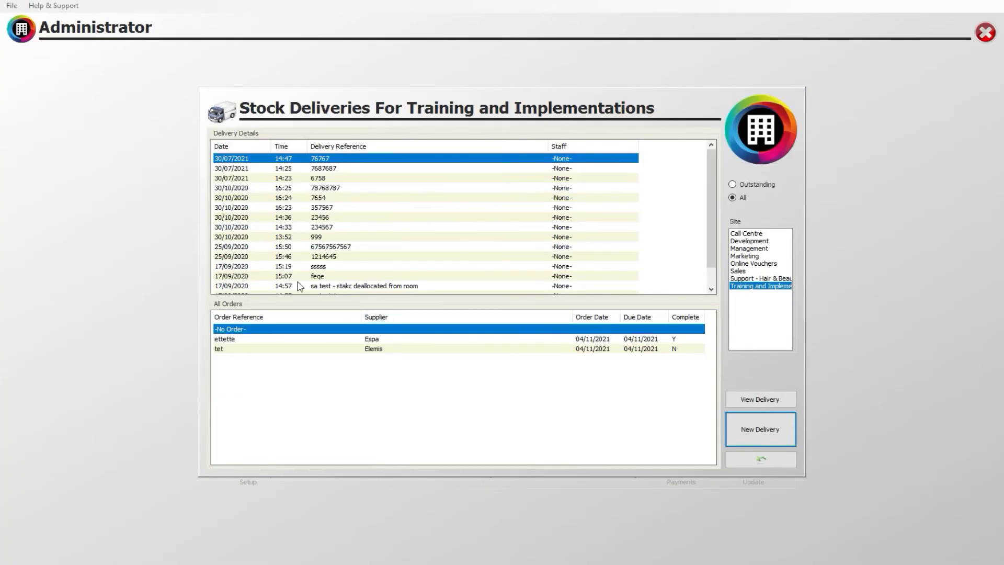
- Start a new delivery without an order for Training and Implementations, entering its delivery number and the note "Notes"
{"action": "left_click", "coordinate": [760, 430]}
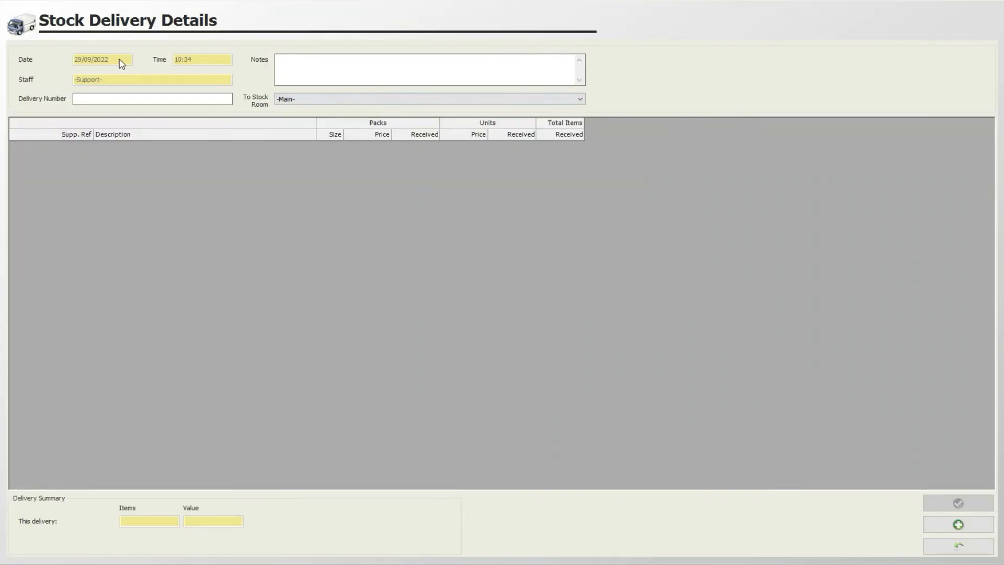
{"action": "left_click", "coordinate": [103, 97]}
{"action": "type", "text": "34546578"}
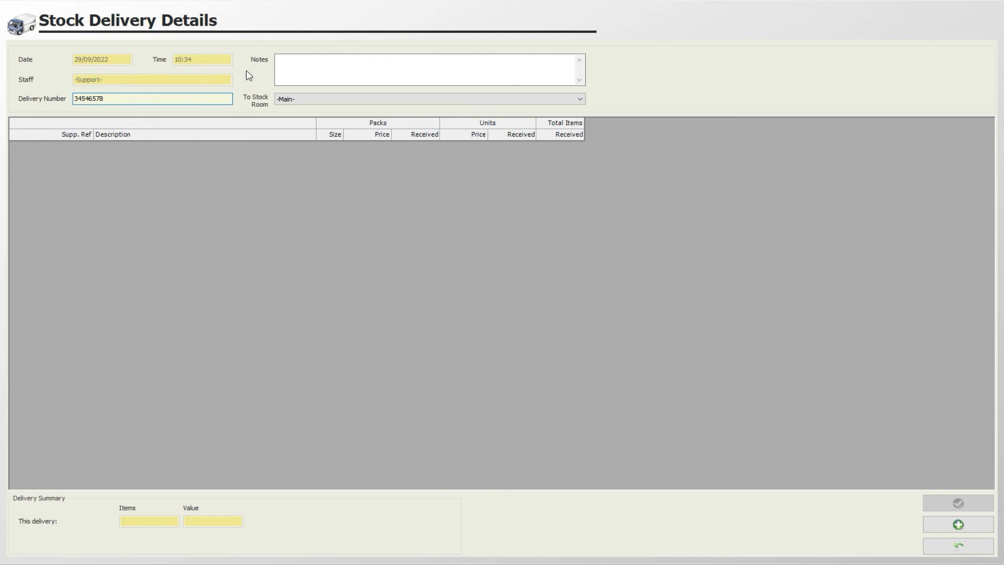
{"action": "left_click", "coordinate": [295, 61]}
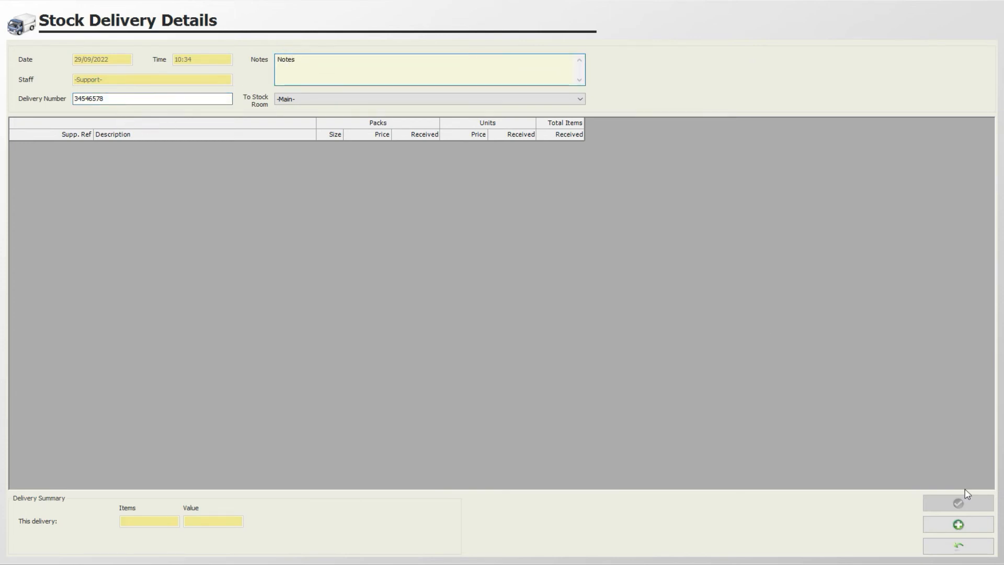
- List the stock that can be added to the delivery, for both stock types and all manufacturers and categories
{"action": "left_click", "coordinate": [958, 525]}
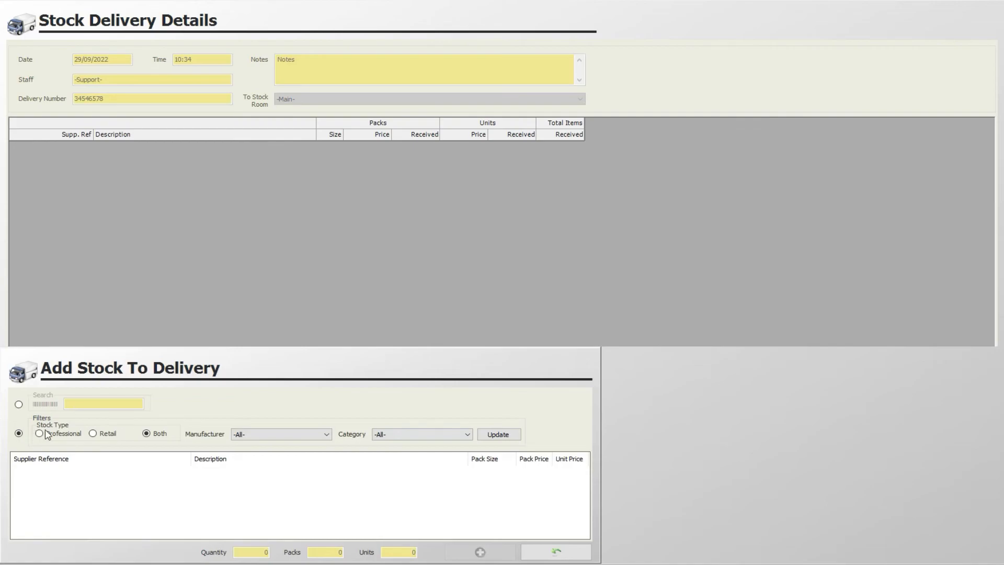
{"action": "left_click", "coordinate": [266, 435]}
{"action": "left_click", "coordinate": [264, 437]}
{"action": "left_click", "coordinate": [410, 435]}
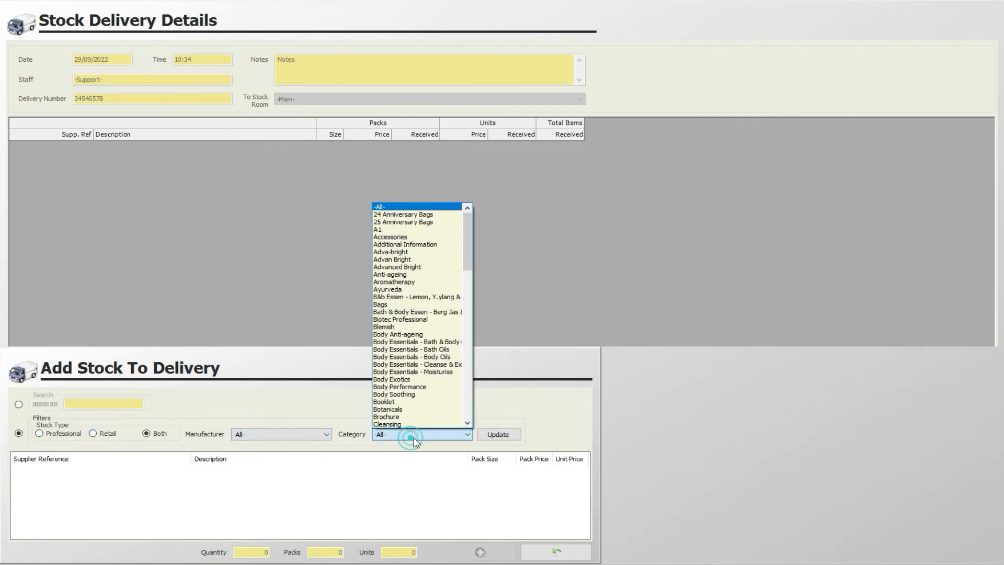
{"action": "left_click", "coordinate": [506, 439]}
{"action": "left_click", "coordinate": [503, 438]}
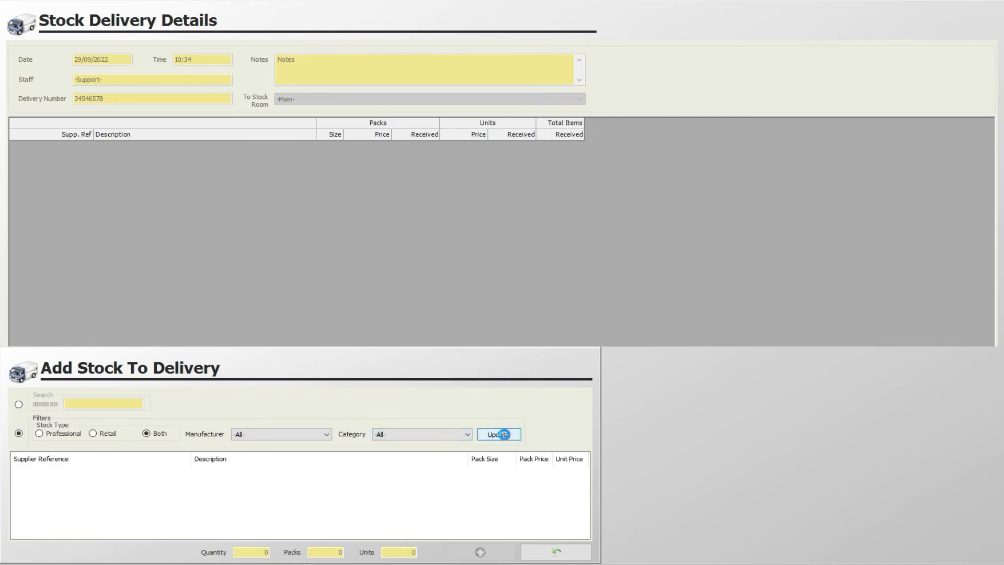
- Add National Gwp A1 Showcard (1=1) M and Showcard: Pro-coll S.system A1 1=1 M to the delivery, quantity 1 each
{"action": "left_click", "coordinate": [337, 501]}
{"action": "scroll", "coordinate": [473, 502], "scroll_direction": "down", "scroll_amount": 1}
{"action": "left_click", "coordinate": [476, 490]}
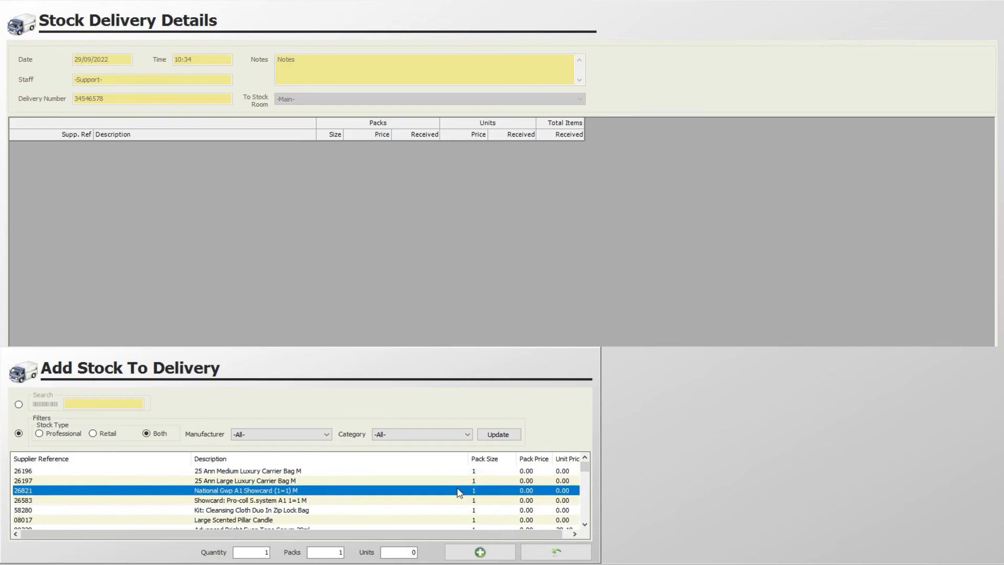
{"action": "left_click", "coordinate": [256, 551]}
{"action": "left_click", "coordinate": [478, 552]}
{"action": "left_click", "coordinate": [413, 500]}
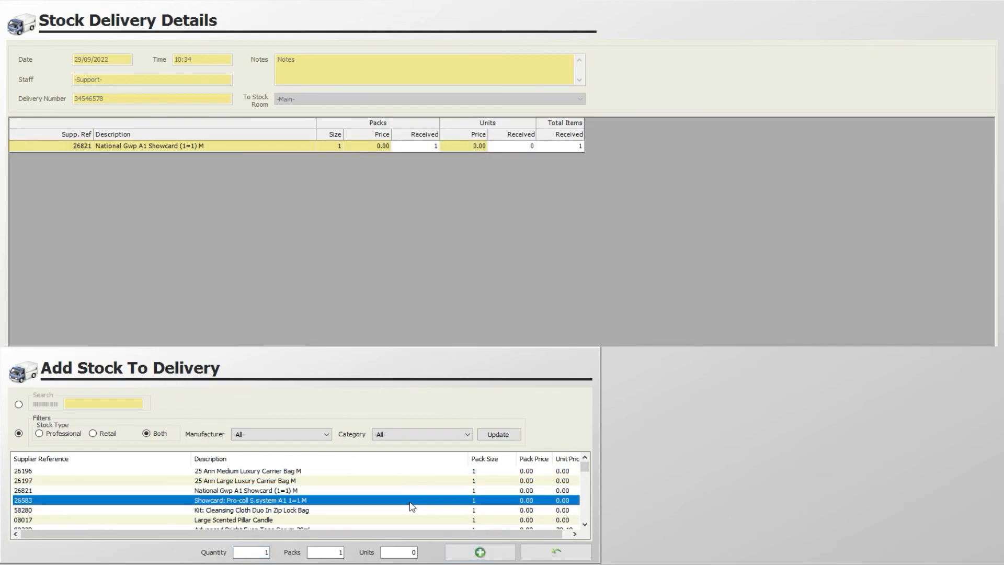
{"action": "left_click", "coordinate": [467, 549]}
- Finish adding stock and confirm the delivery containing the two showcards
{"action": "left_click", "coordinate": [446, 520]}
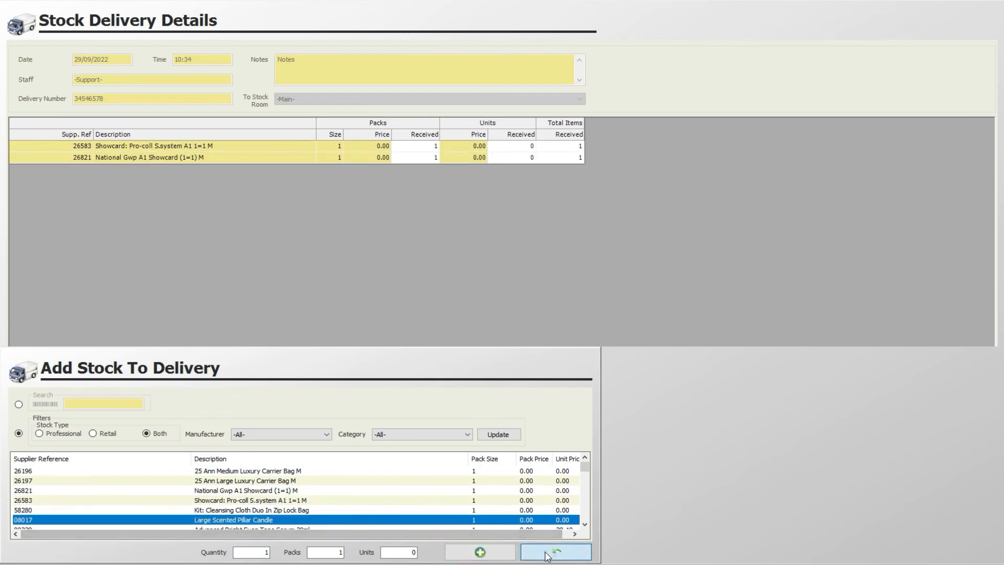
{"action": "left_click", "coordinate": [556, 551]}
{"action": "left_click", "coordinate": [944, 501]}
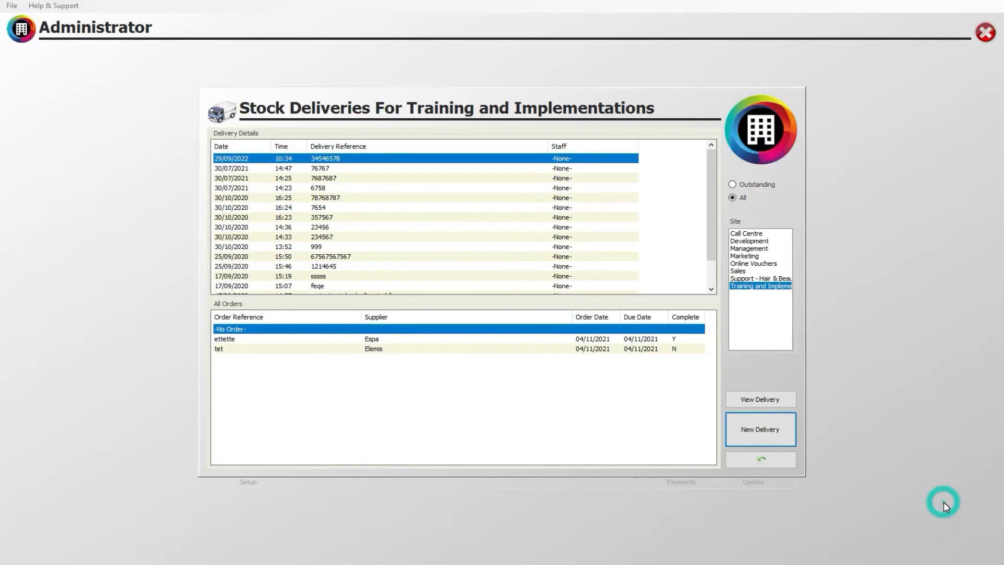
- Leave the stock deliveries and open the stock take
{"action": "left_click", "coordinate": [747, 459]}
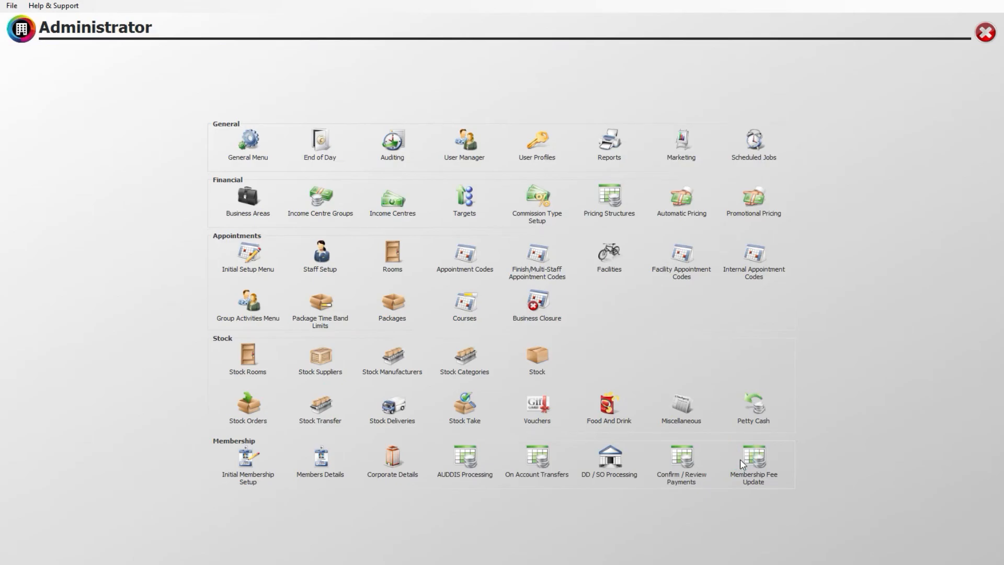
{"action": "left_click", "coordinate": [466, 408]}
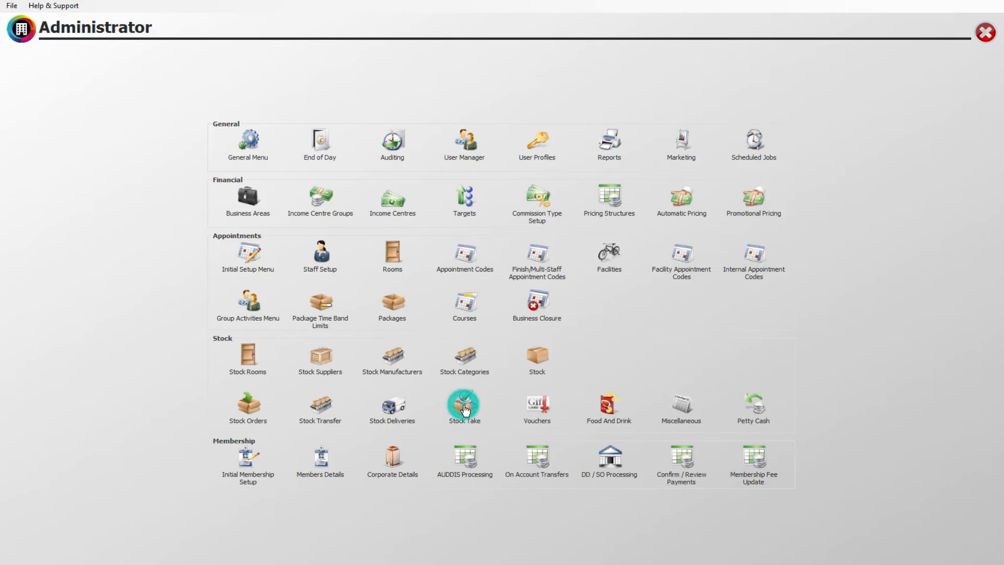